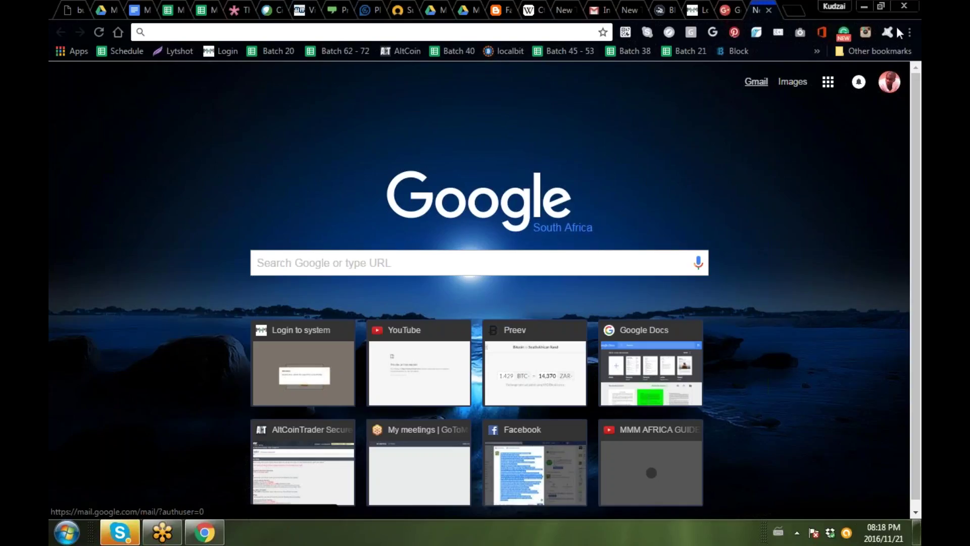
- Open Google+ from the Google apps and go to its Events page
left_click(827, 82)
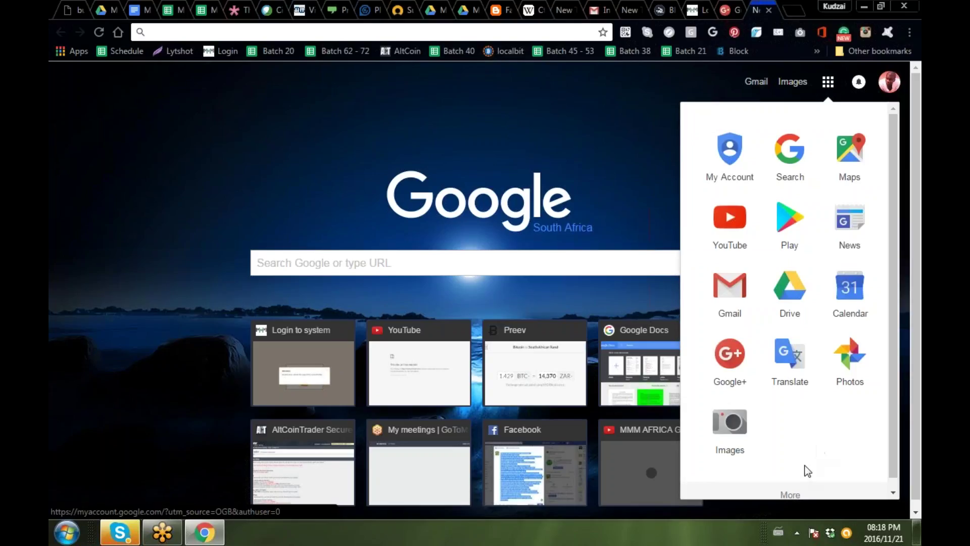
left_click(729, 359)
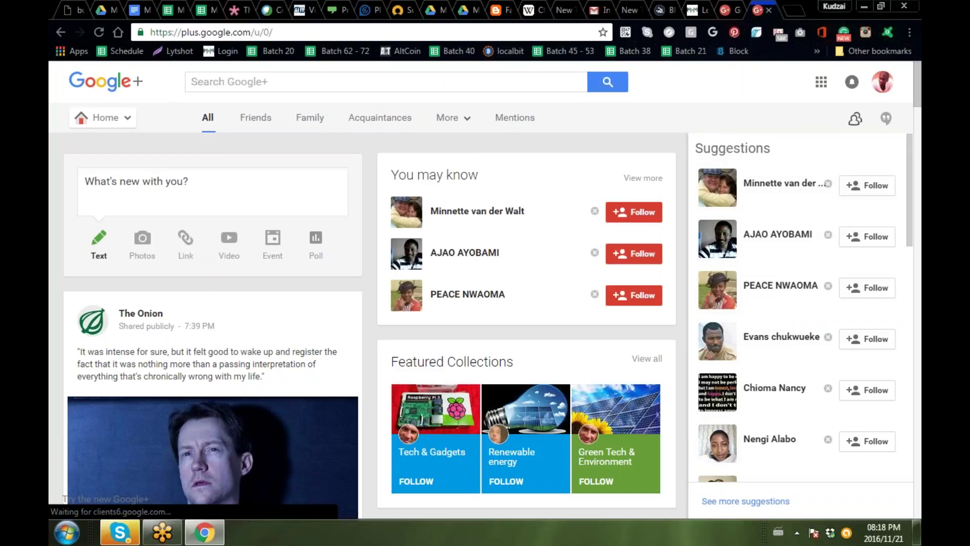
left_click(118, 121)
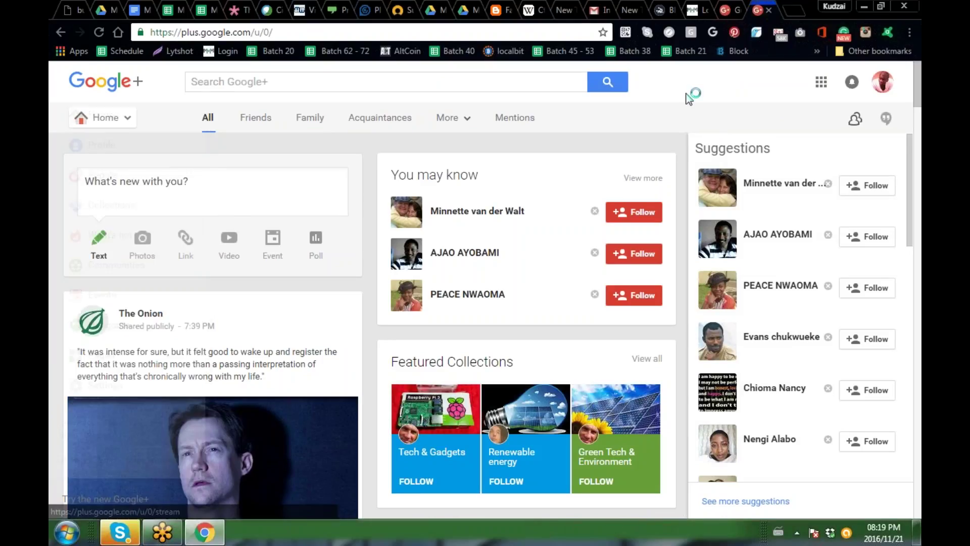
mouse_move(102, 117)
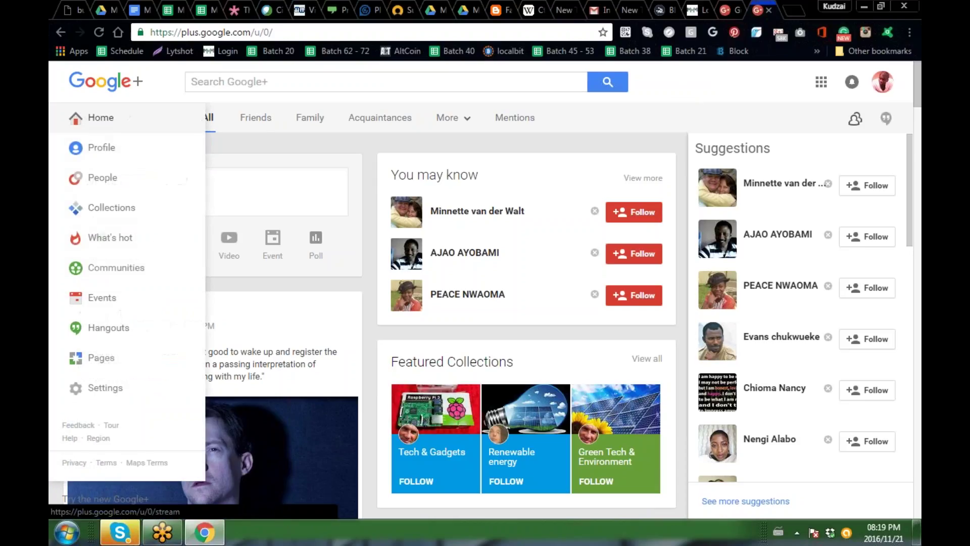
left_click(115, 310)
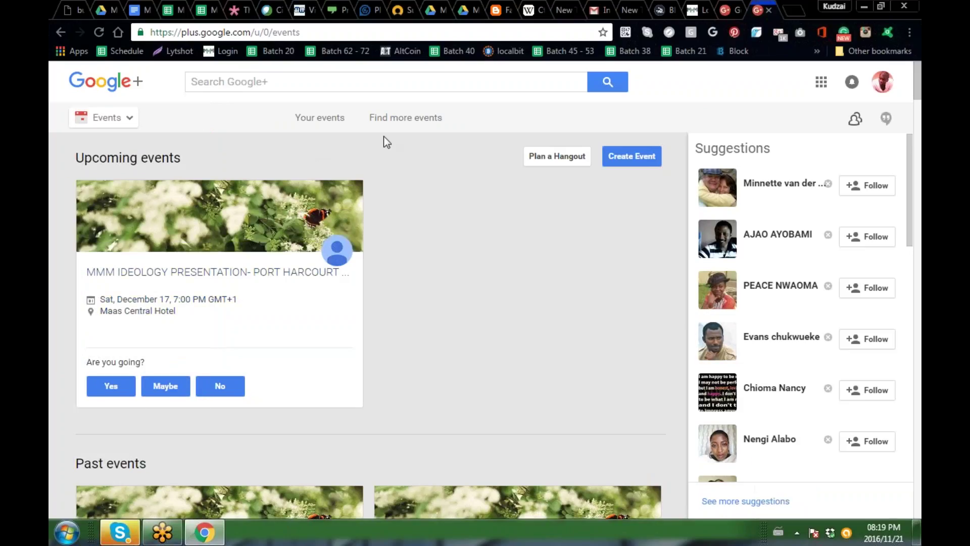
- Create a new event with the title "MMM TANZANIA GET TOGETHER"
left_click(630, 161)
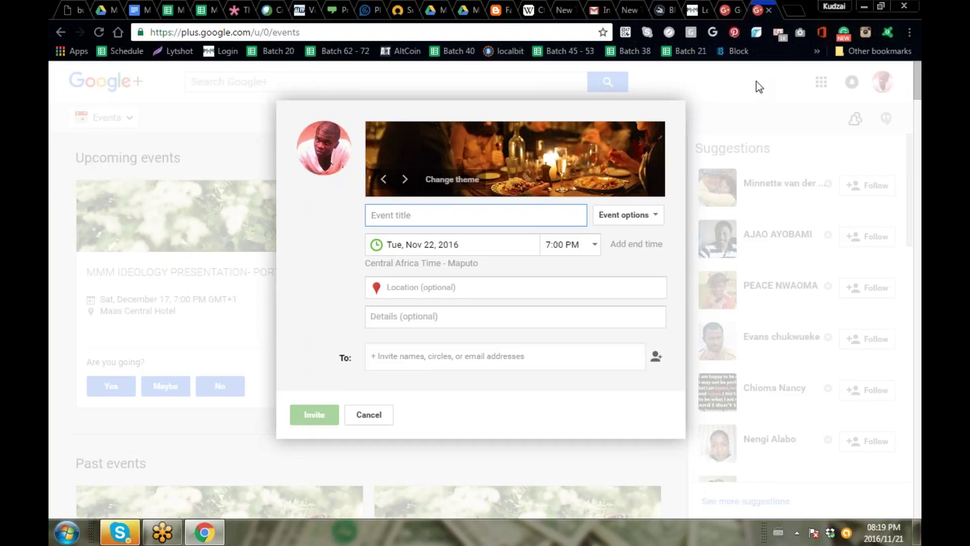
left_click(761, 88)
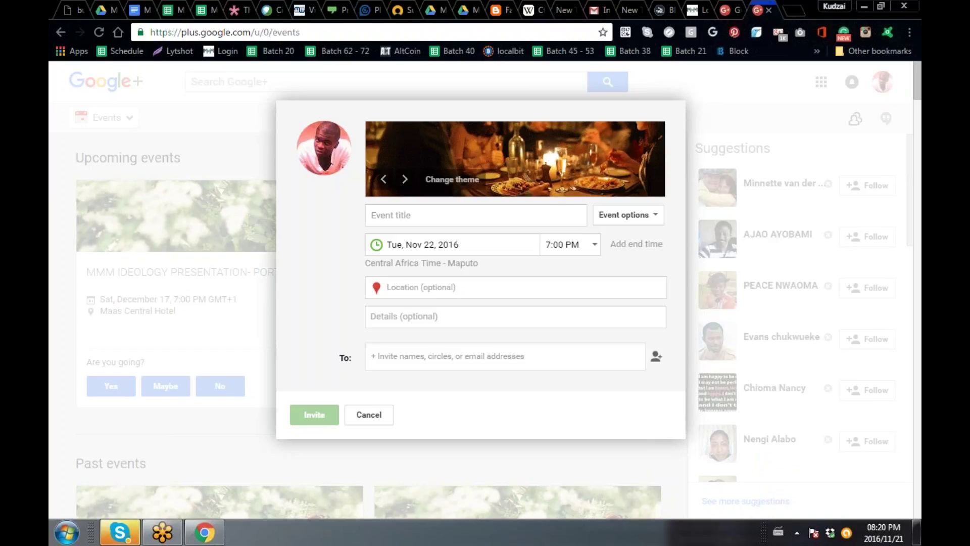
left_click(429, 214)
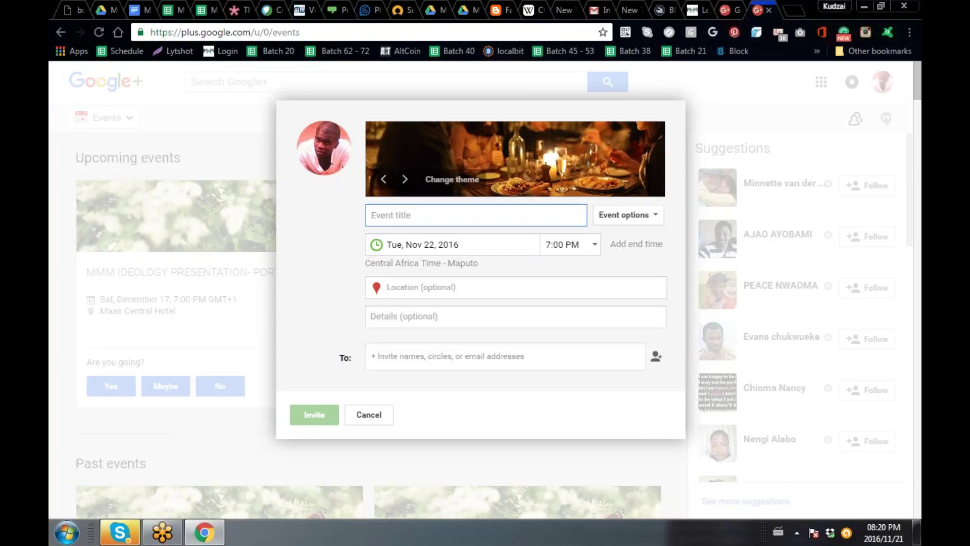
type("MMM")
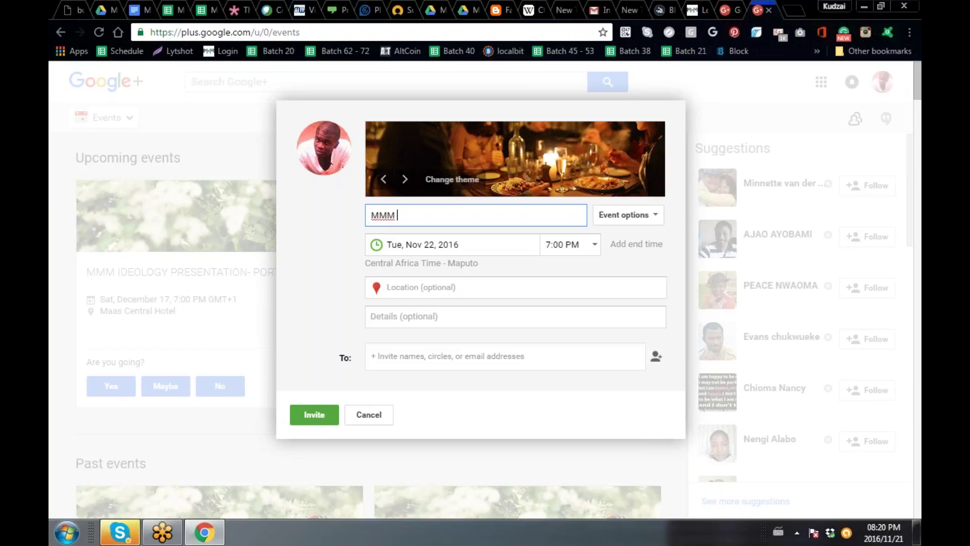
type(" TANA")
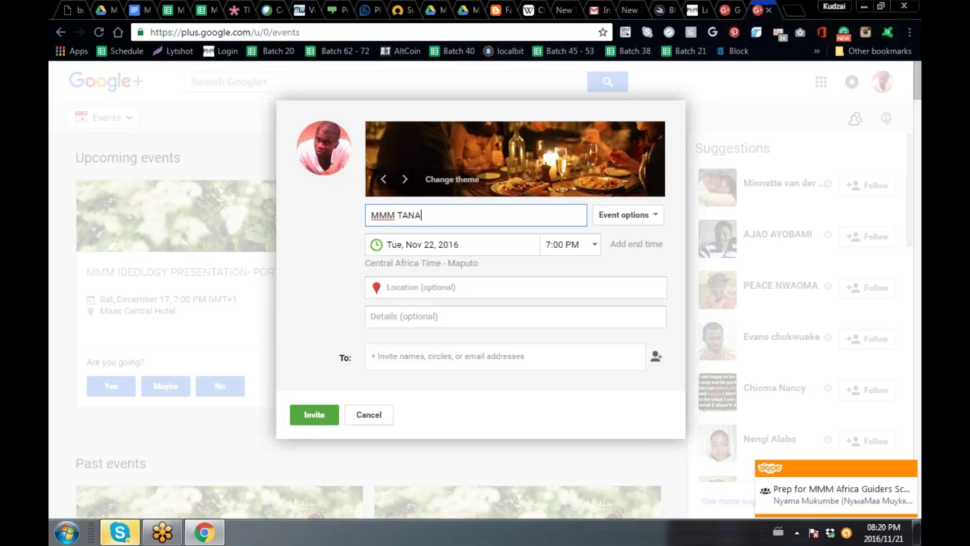
key("BackSpace")
type("ZAN")
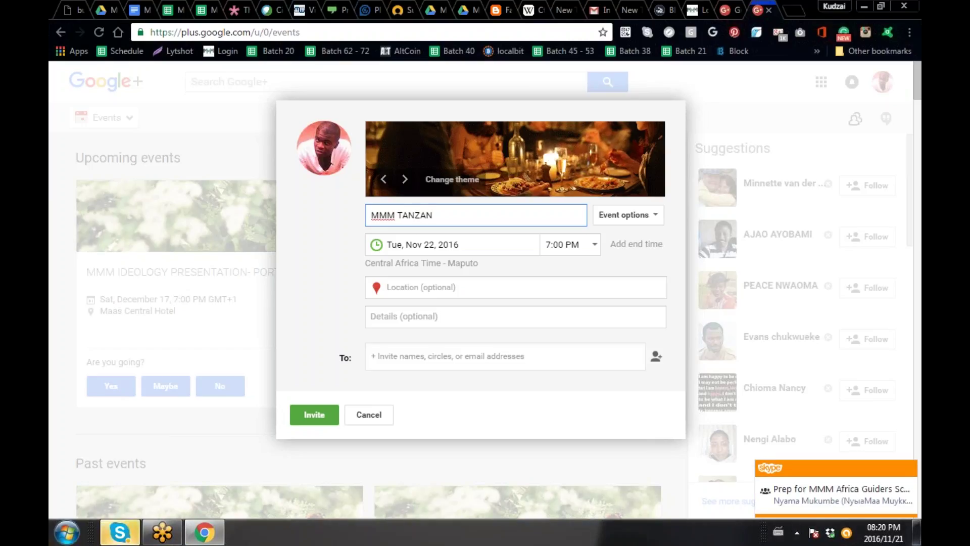
type("IA GET T")
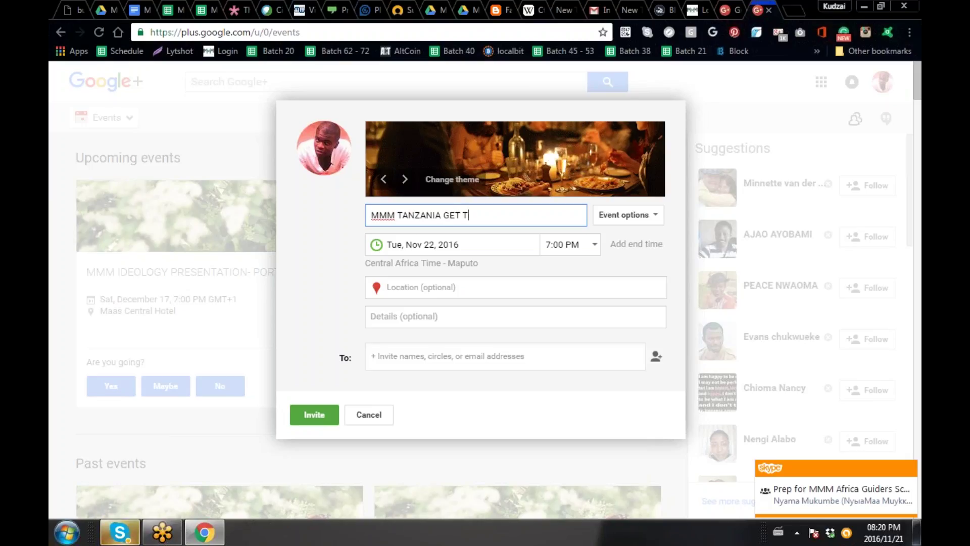
type("OGETHER")
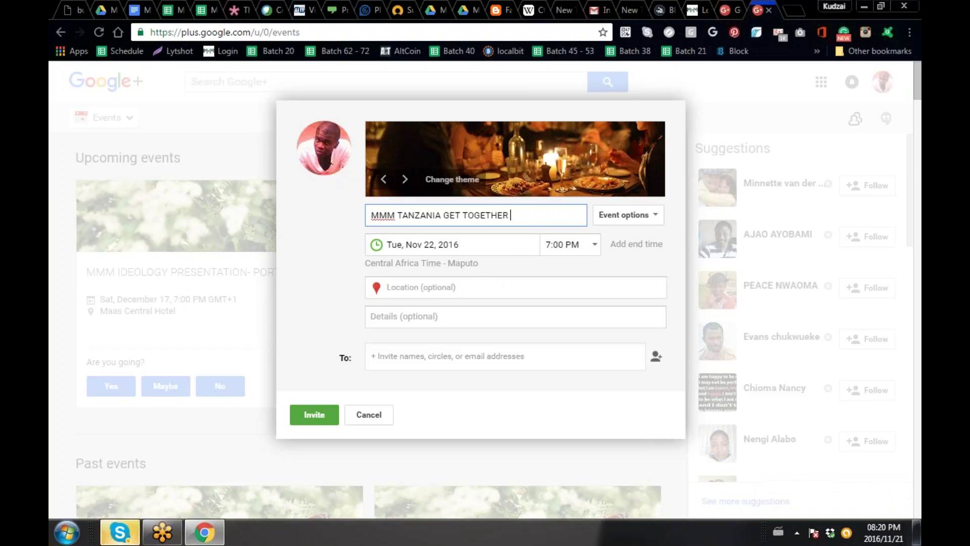
- Set the event's location to the suggested place Tanzania
left_click(457, 287)
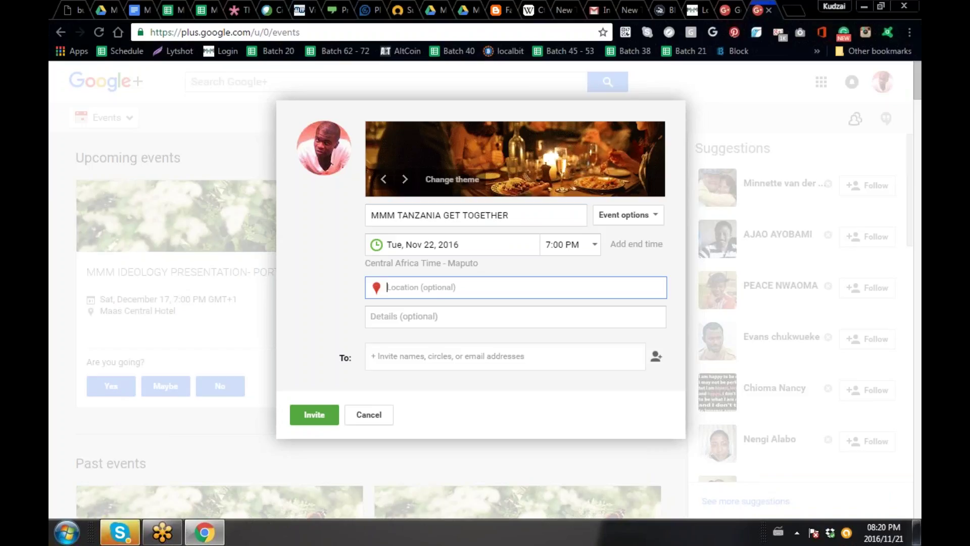
type("TANZA")
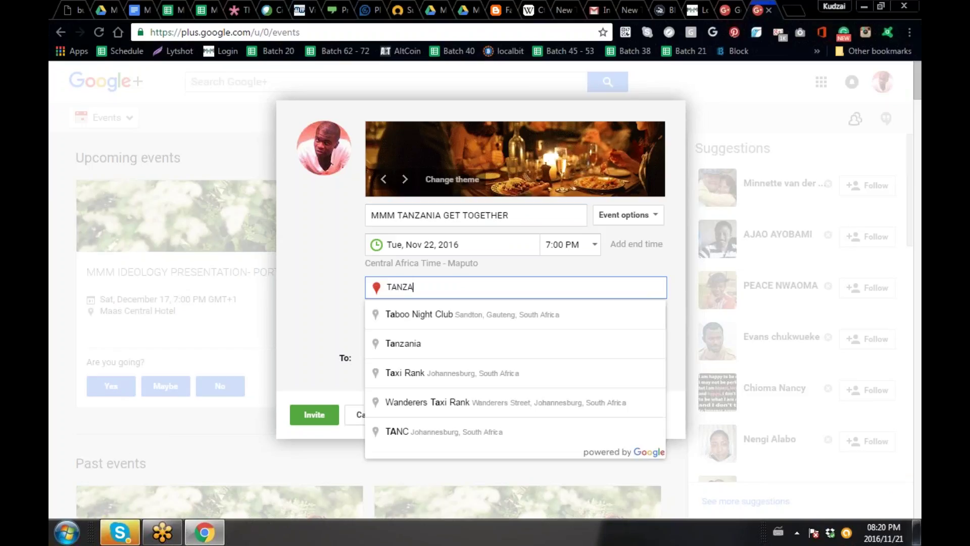
type("N")
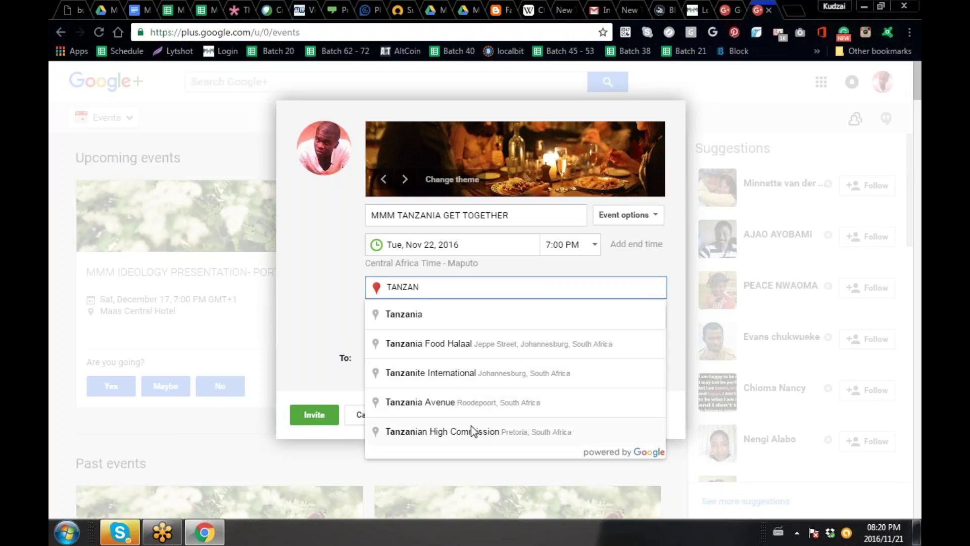
left_click(453, 314)
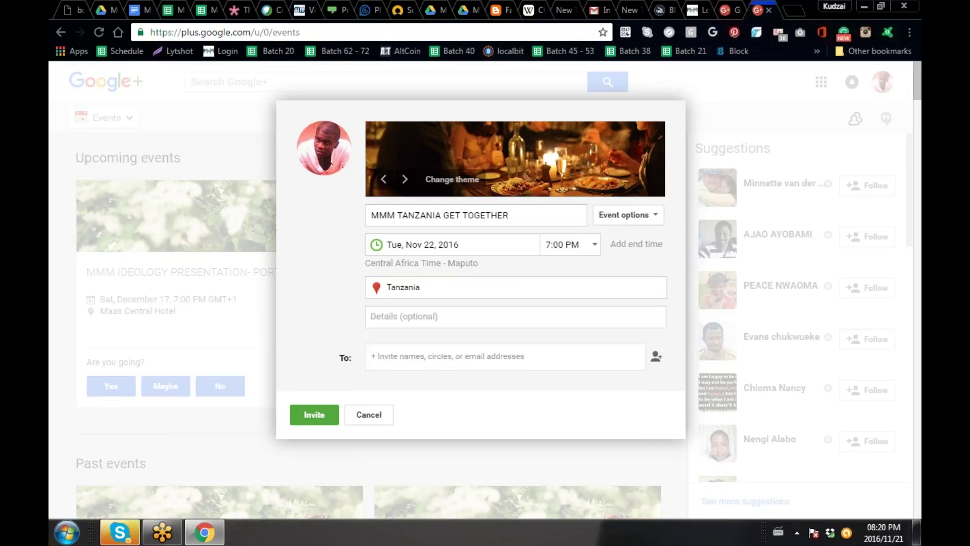
left_click(517, 297)
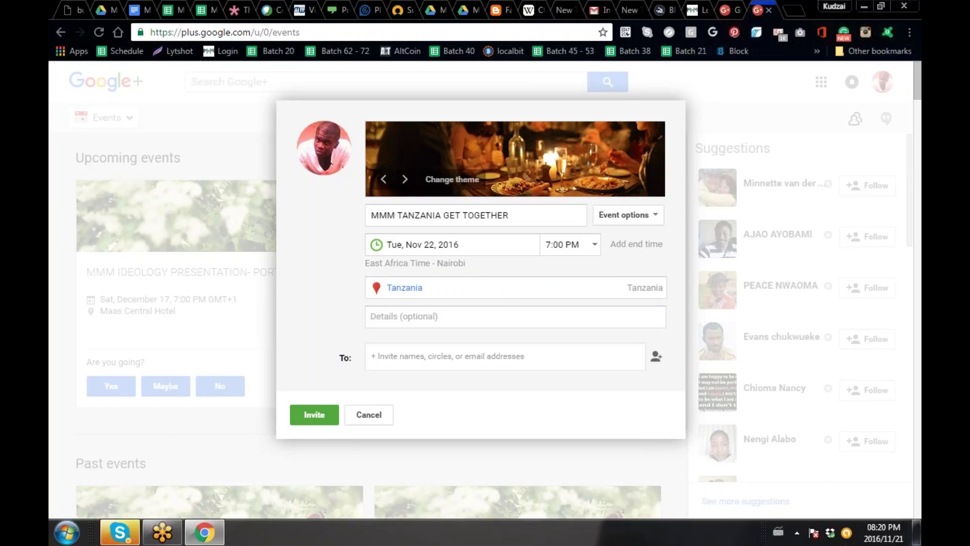
- Begin the event details with the text "come one come all and"
left_click(624, 313)
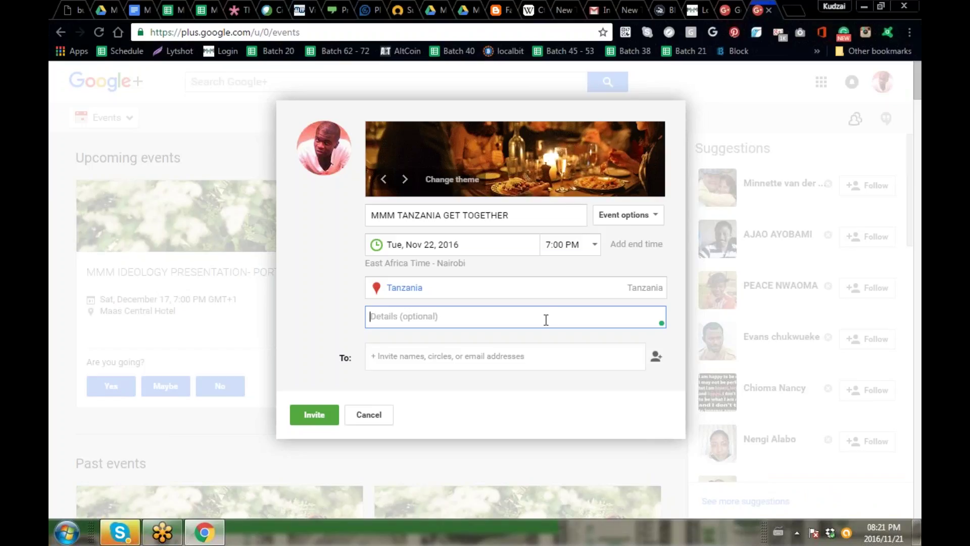
type("T")
key("BackSpace")
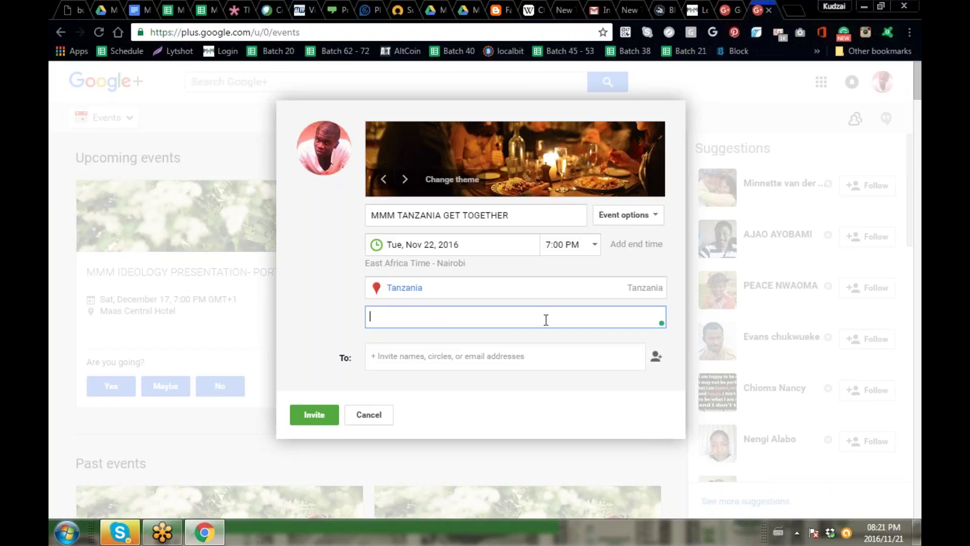
type("come ")
type("a")
key("BackSpace")
key("BackSpace")
type("one come ")
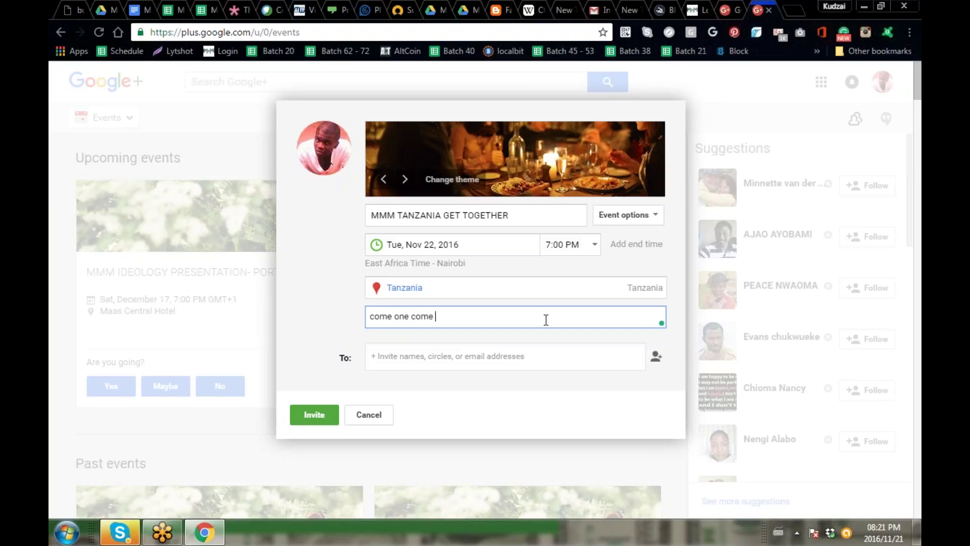
type("all and ")
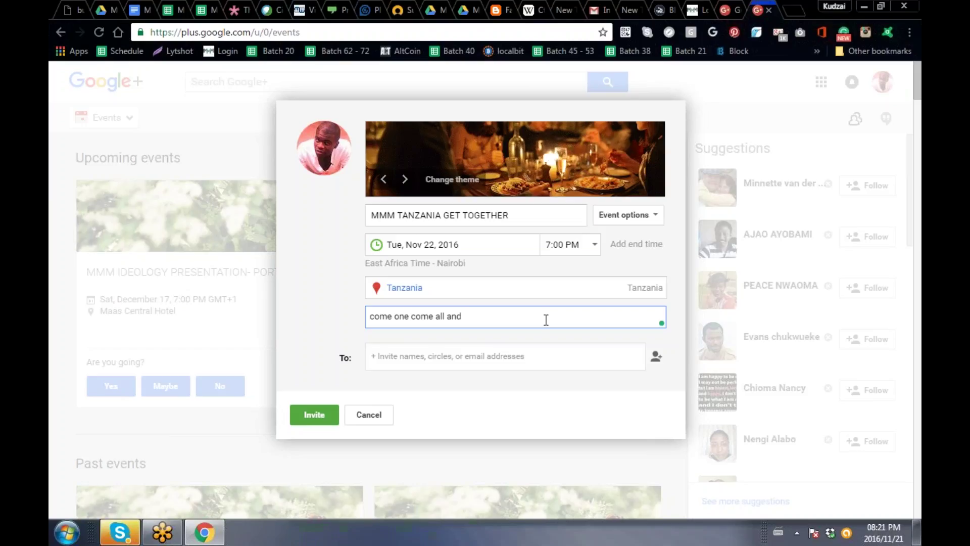
- Continue the event details with the words "discover the possibilities of"
type("l")
type("ear")
key("BackSpace")
key("BackSpace")
key("BackSpace")
key("BackSpace")
type("discover")
type("the possibili")
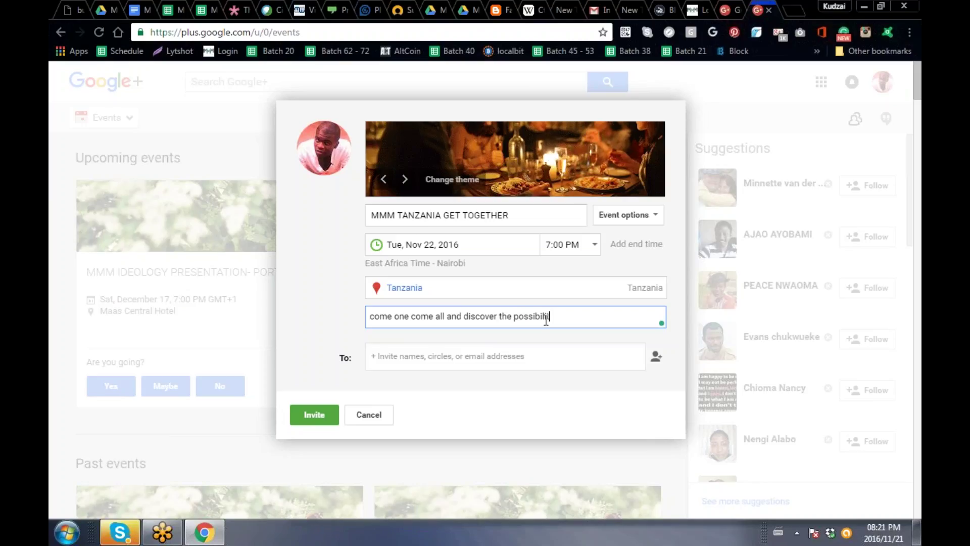
type("ties of")
- Complete the event details with "financial liberty" and correct the spelling of the last word
type("financia")
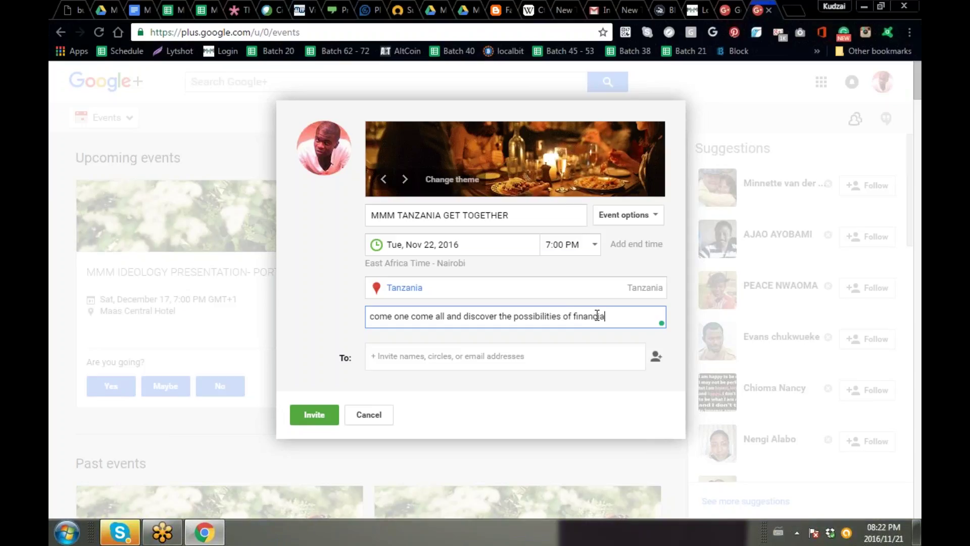
type("l fr")
key("BackSpace")
type("liberty")
key("BackSpace")
type("ies")
key("BackSpace")
key("BackSpace")
key("BackSpace")
type("y")
mouse_move(621, 316)
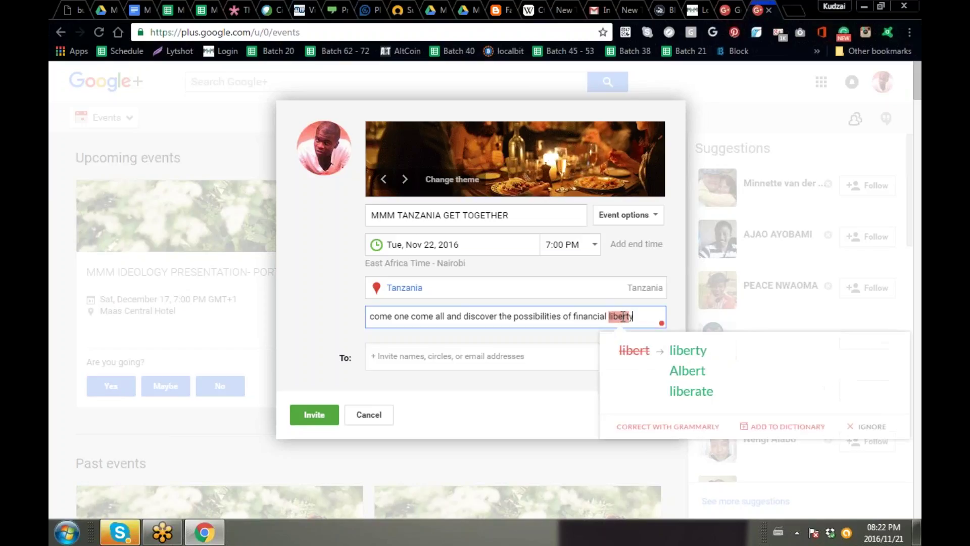
left_click(687, 354)
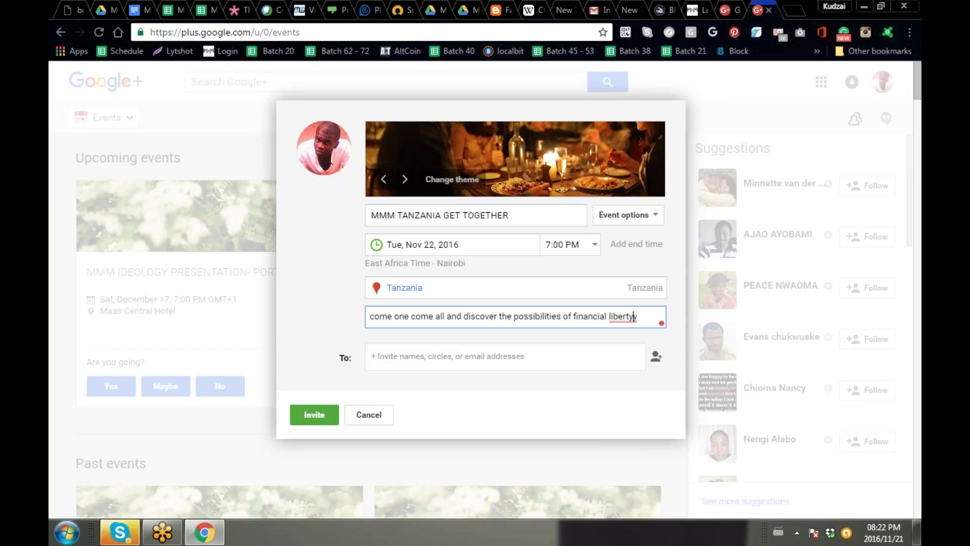
type("y")
key("BackSpace")
left_click(659, 364)
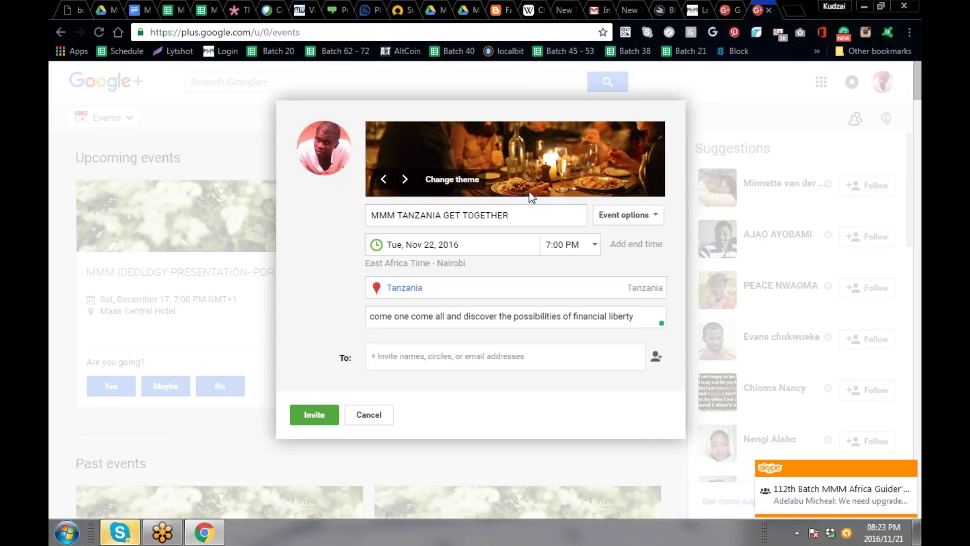
- Change the event's theme image to the photo of people socialising around a sofa
left_click(413, 183)
left_click(414, 183)
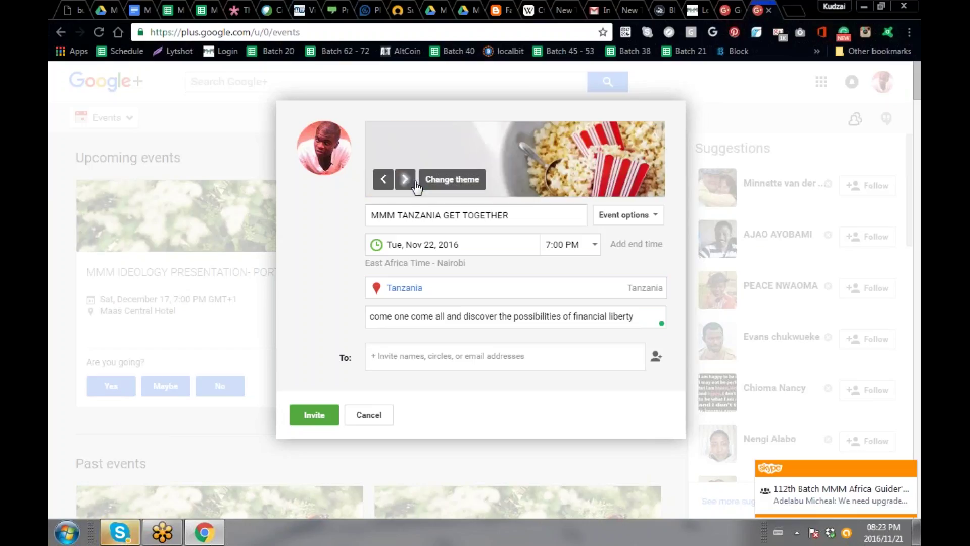
left_click(414, 183)
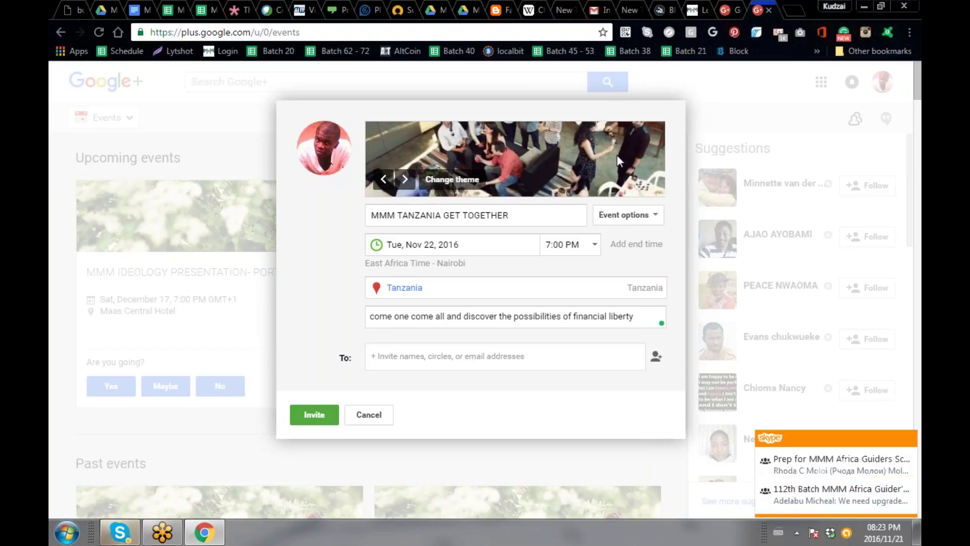
- Examine the basic and advanced event options, including the extra optional fields for website, ticket seller, YouTube and transit information
left_click(651, 216)
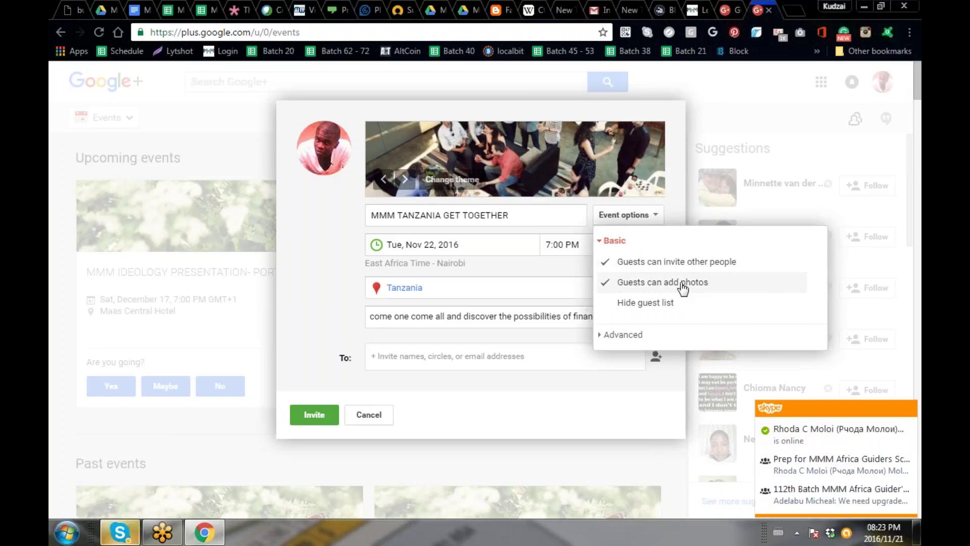
left_click(621, 334)
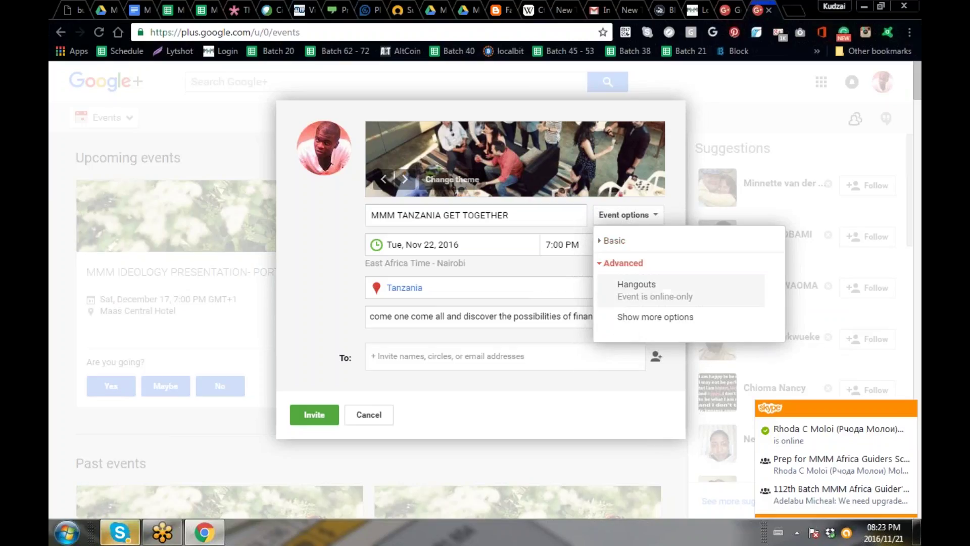
left_click(677, 317)
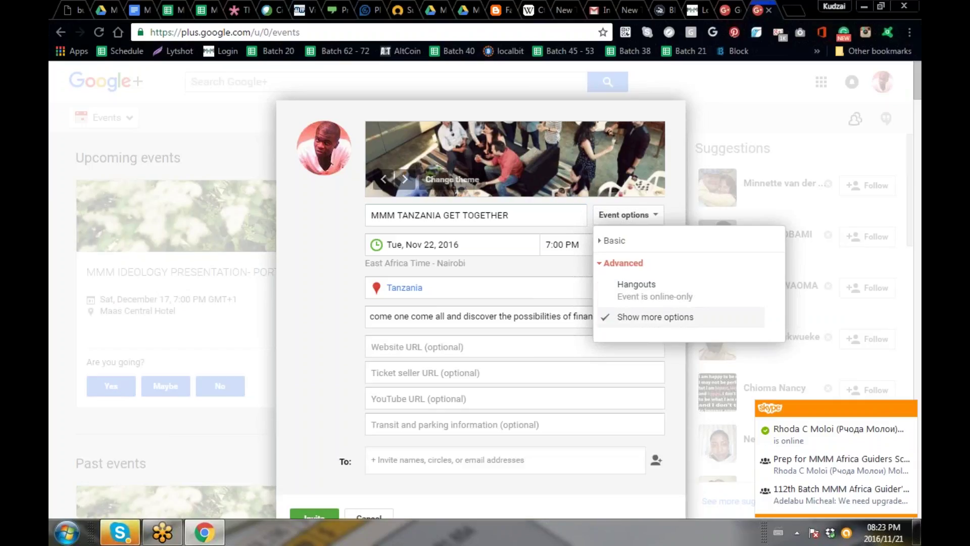
left_click(505, 425)
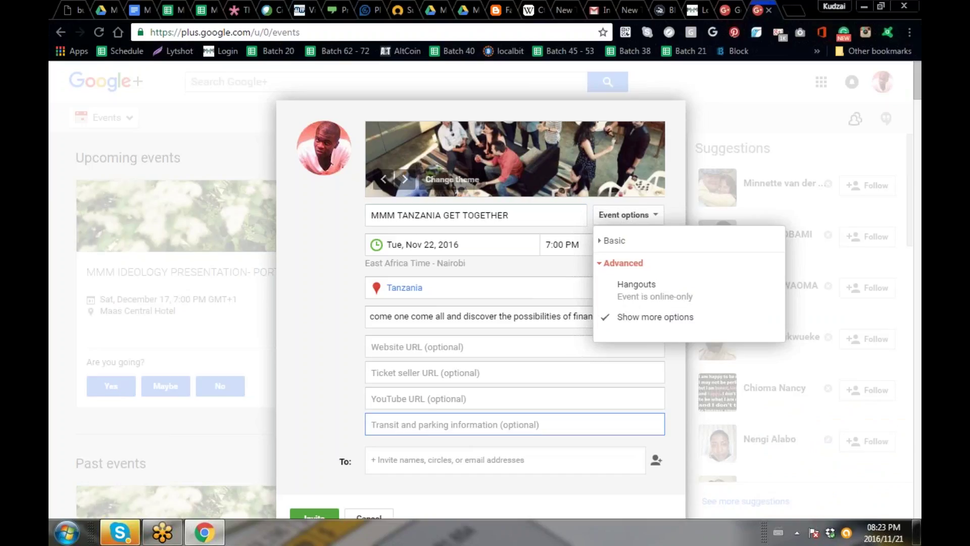
left_click(655, 317)
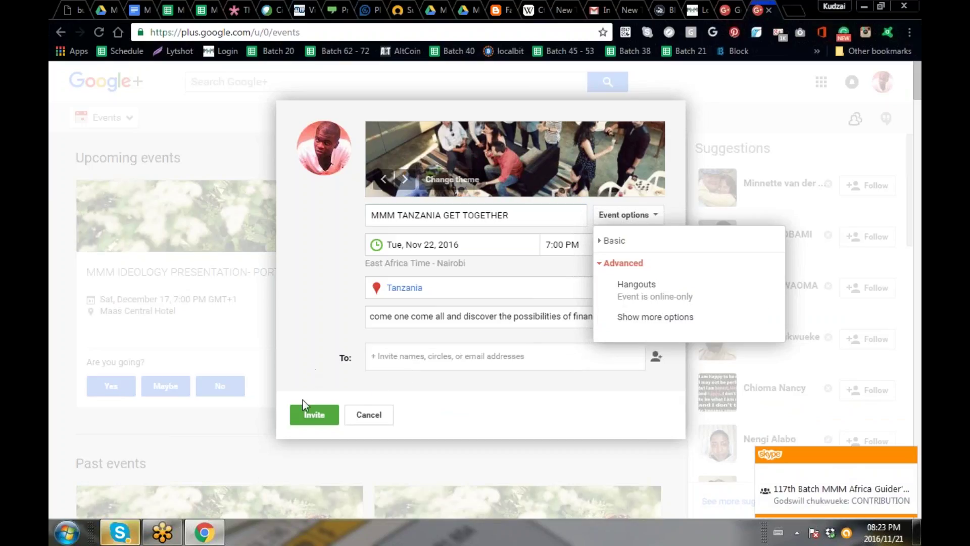
- Share the event with Public, reduce the page zoom to 90% and send the invitation
left_click(305, 415)
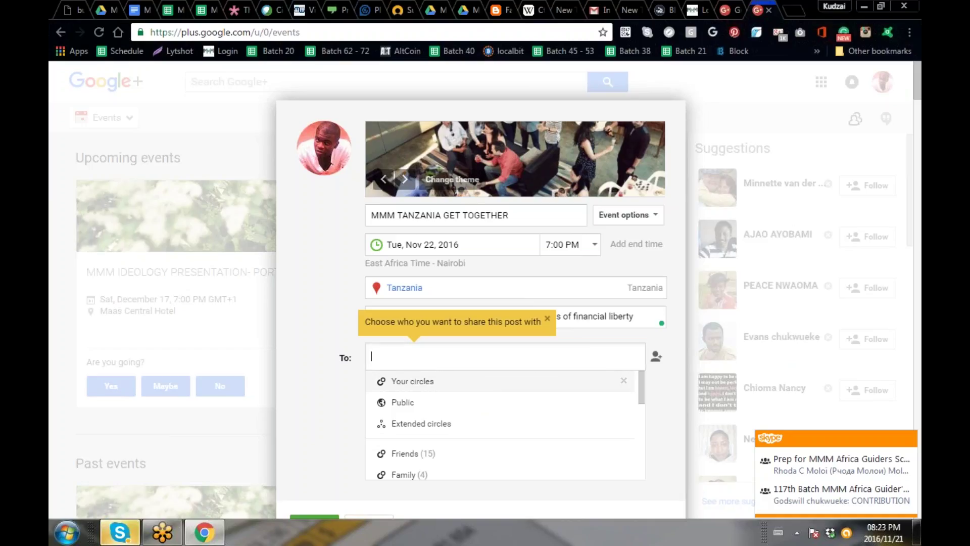
left_click(409, 404)
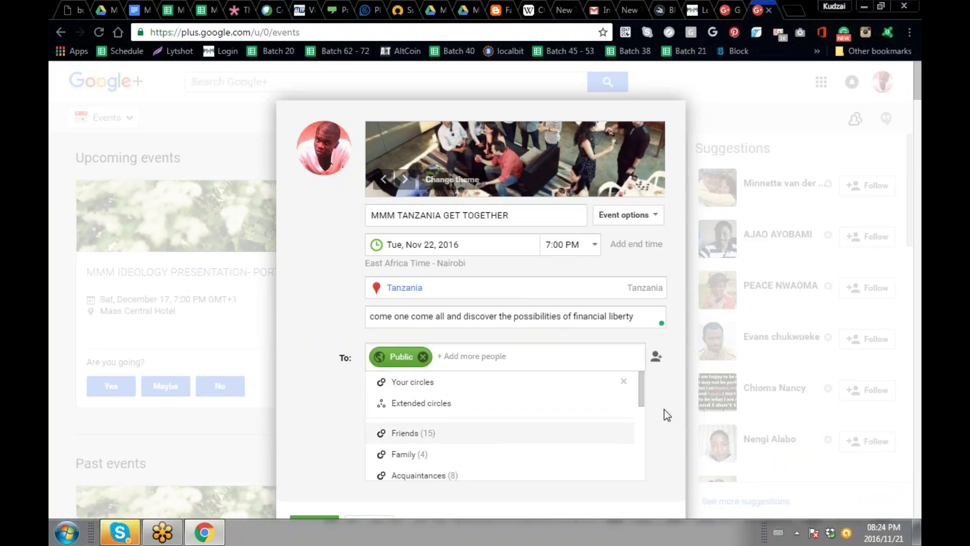
left_click(898, 30)
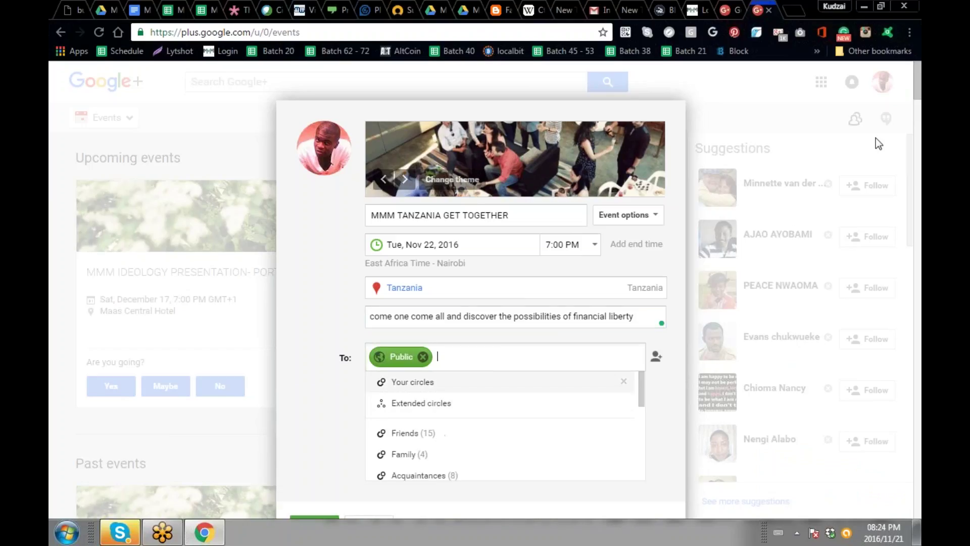
left_click(909, 30)
left_click(824, 164)
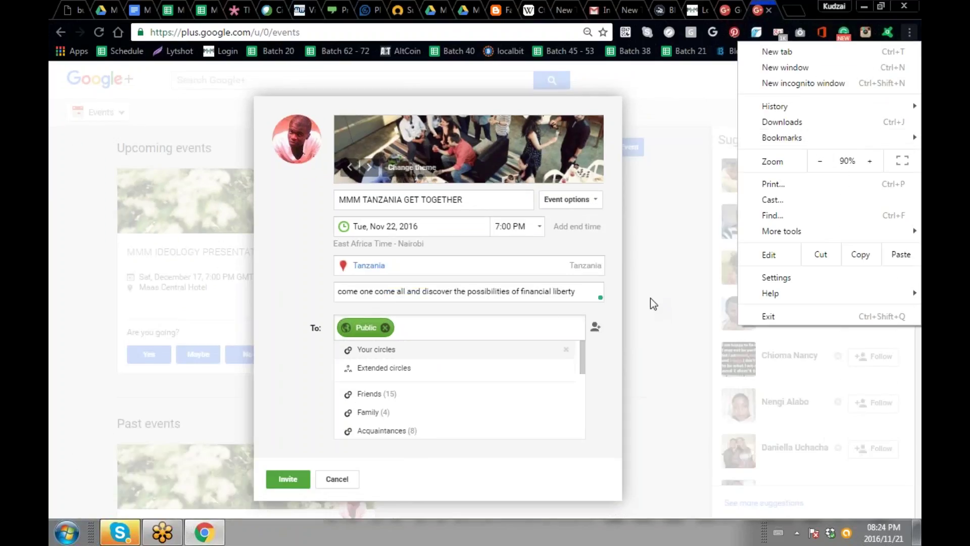
left_click(287, 476)
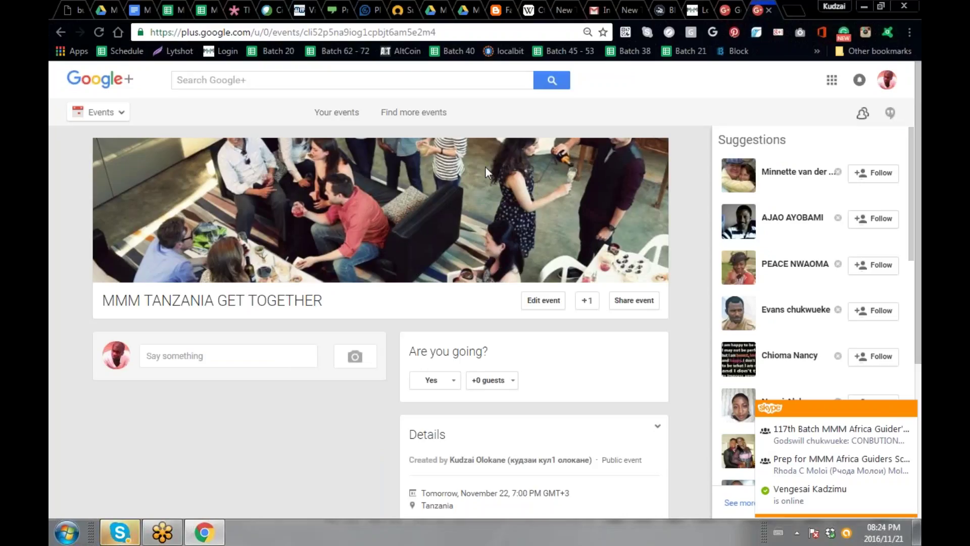
- Cut the published event page's web address to the clipboard
left_click(444, 32)
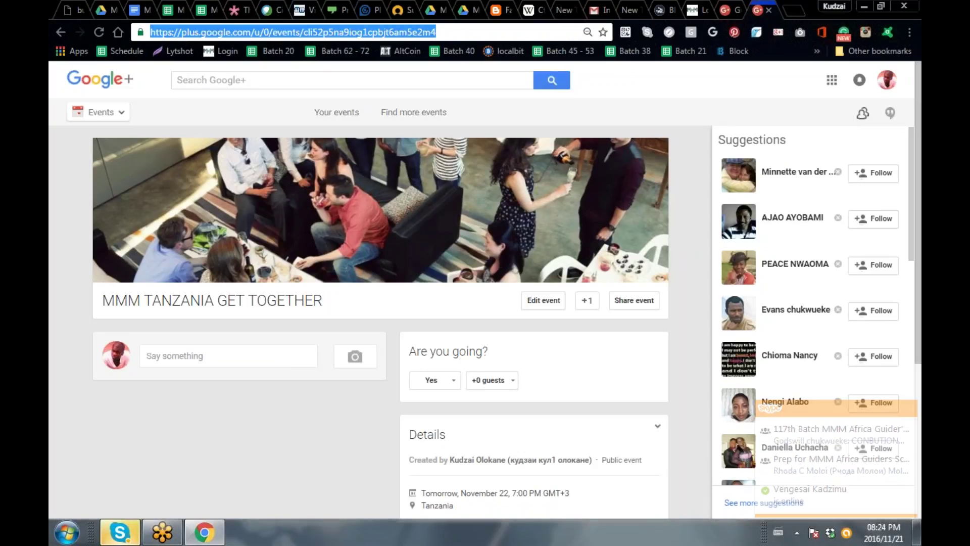
right_click(418, 32)
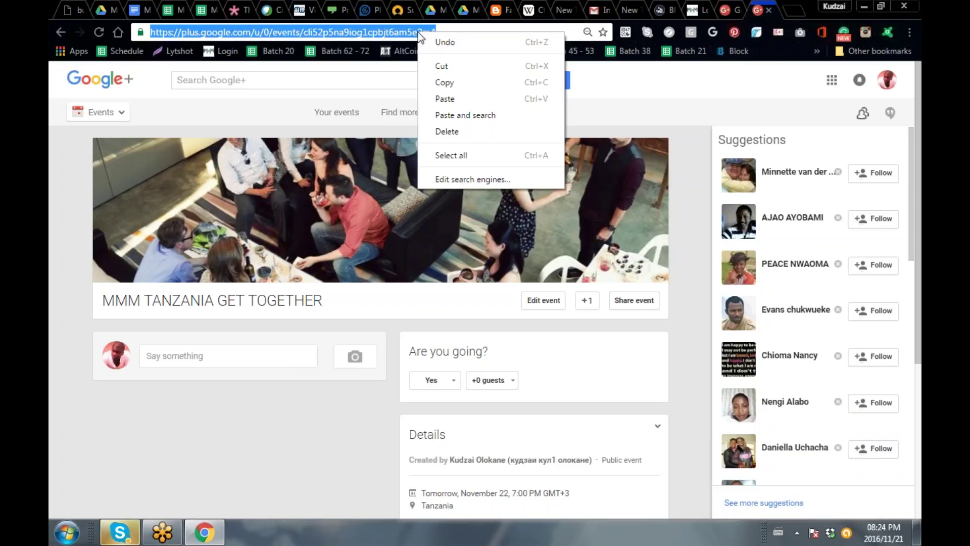
left_click(439, 66)
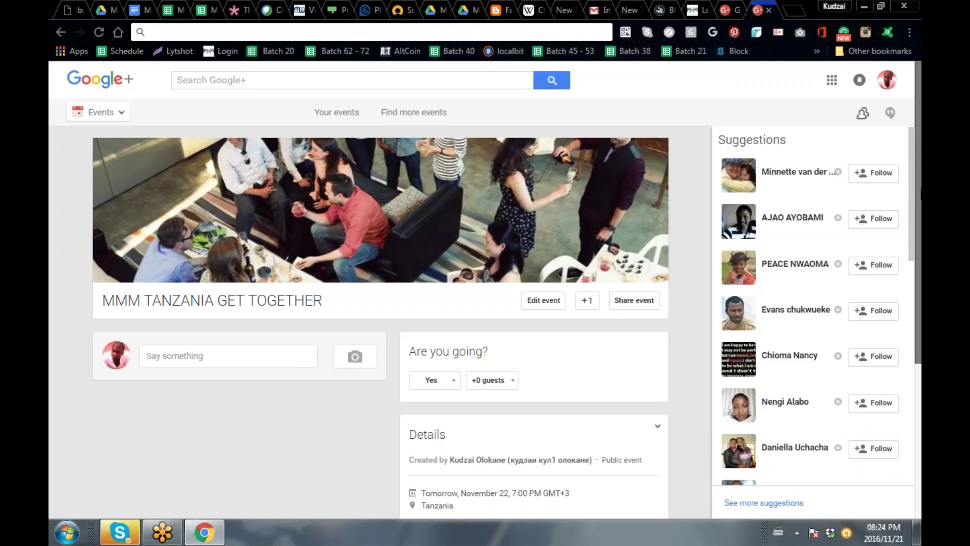
scroll(902, 184, "down", 1)
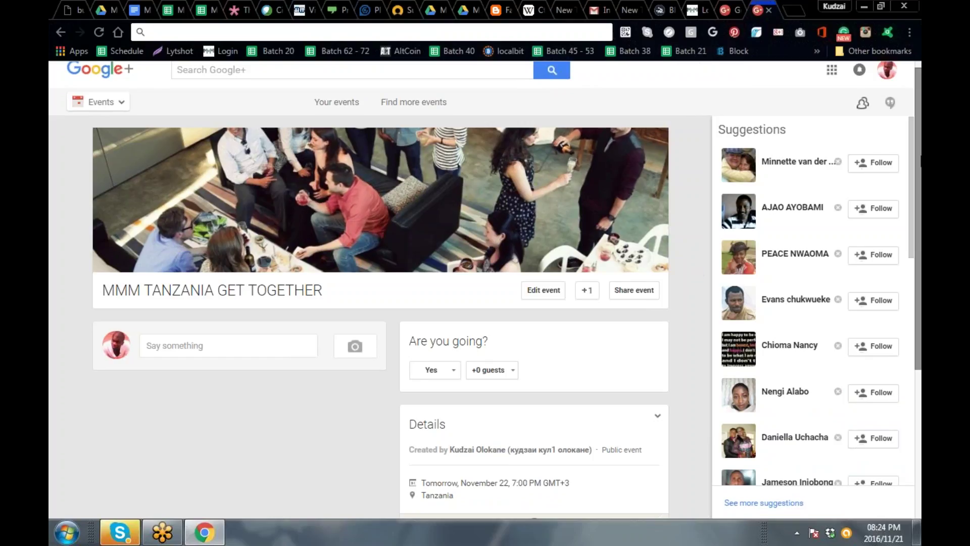
left_click_drag(919, 161, 764, 31)
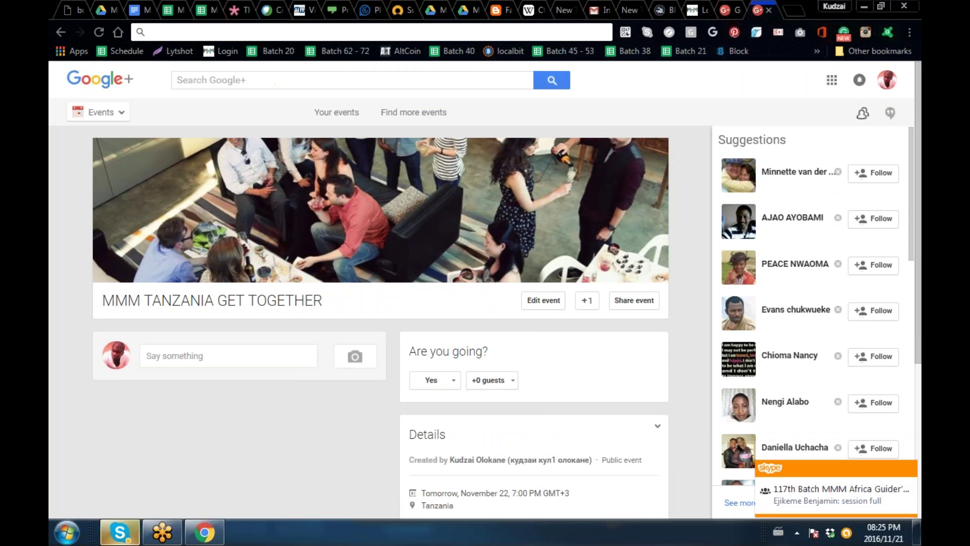
- Find the "MMM Africa Guider's School - Batch 117 -to- 120" schedule among the open spreadsheets and examine its daily tasks through Day 6/7&8
left_click(212, 8)
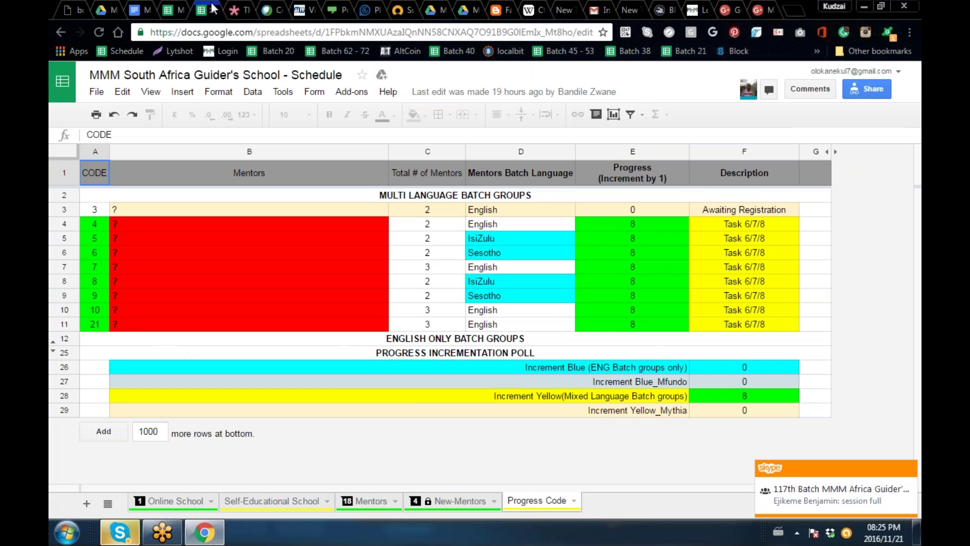
left_click(177, 10)
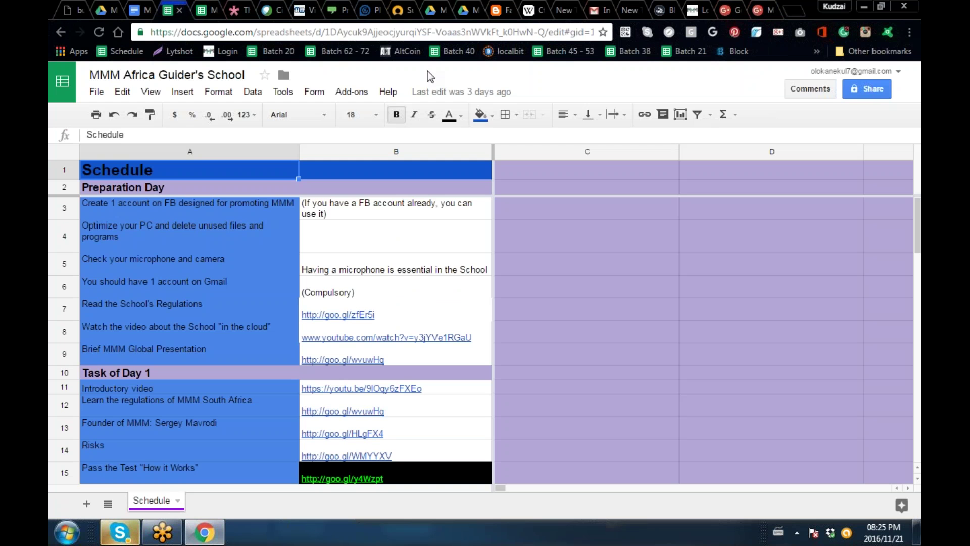
left_click(467, 9)
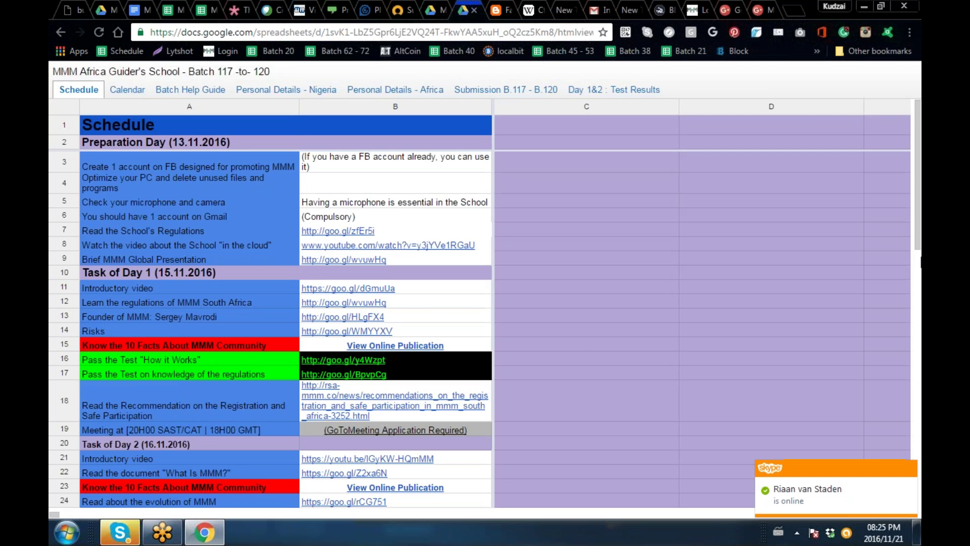
scroll(485, 303, "down", 8)
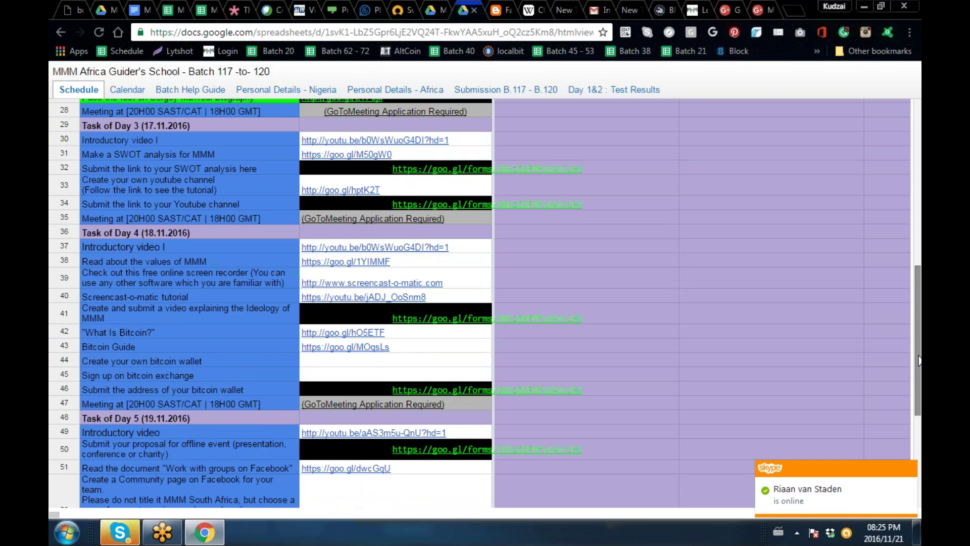
scroll(920, 376, "down", 2)
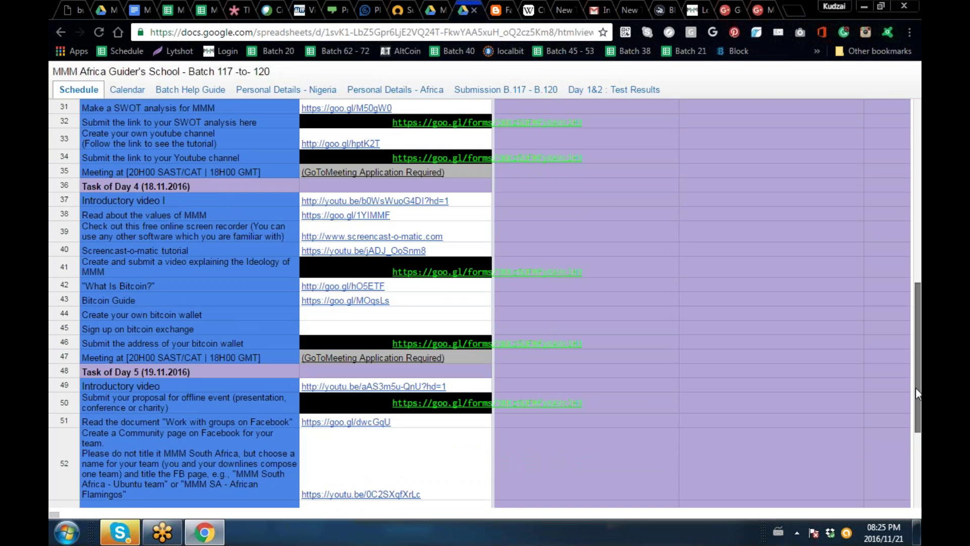
left_click_drag(916, 391, 918, 448)
scroll(754, 377, "down", 1)
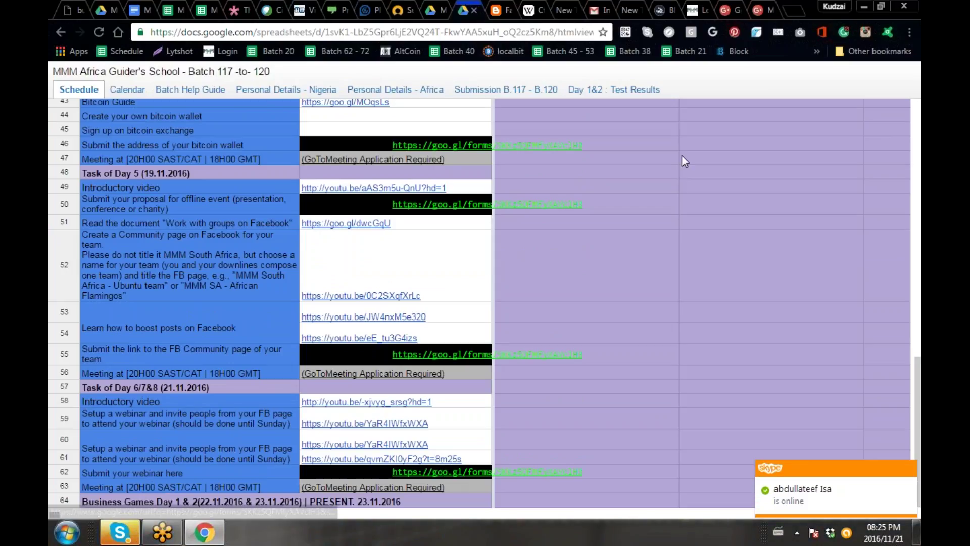
- Return to the MMM TANZANIA GET TOGETHER event page and place its link on the clipboard
left_click(761, 10)
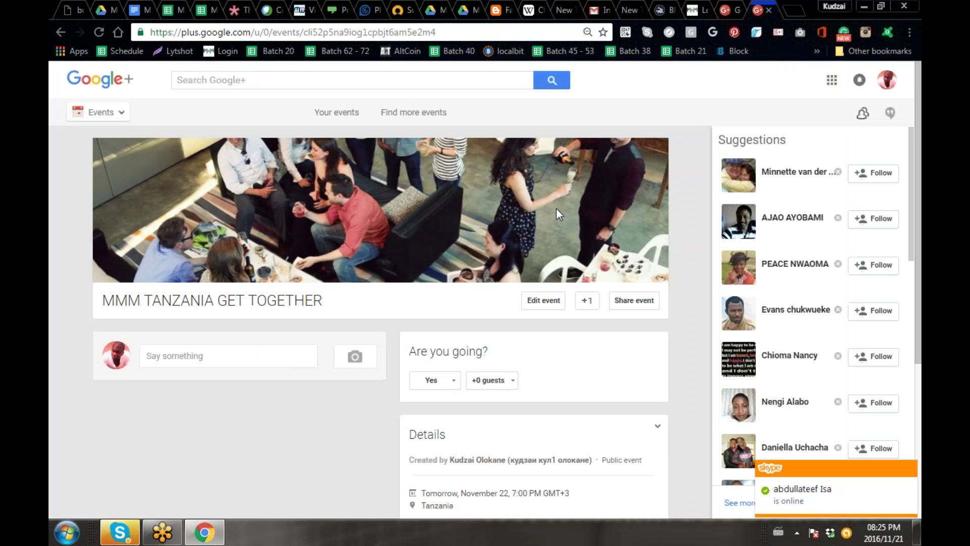
left_click(370, 34)
right_click(371, 38)
left_click(406, 71)
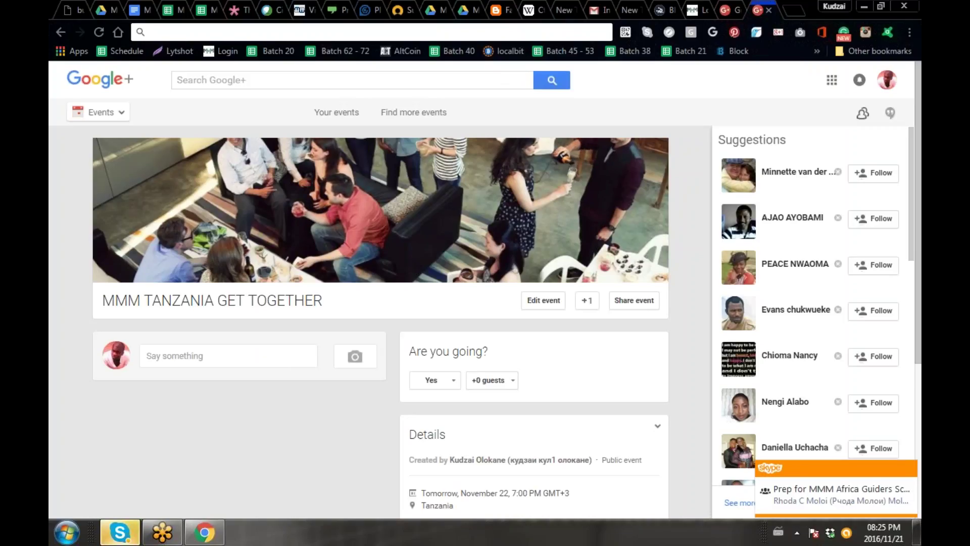
- Switch to Skype, find the 117th Batch MMM Africa Guider's School group with "117" and send it the event link
left_click(120, 532)
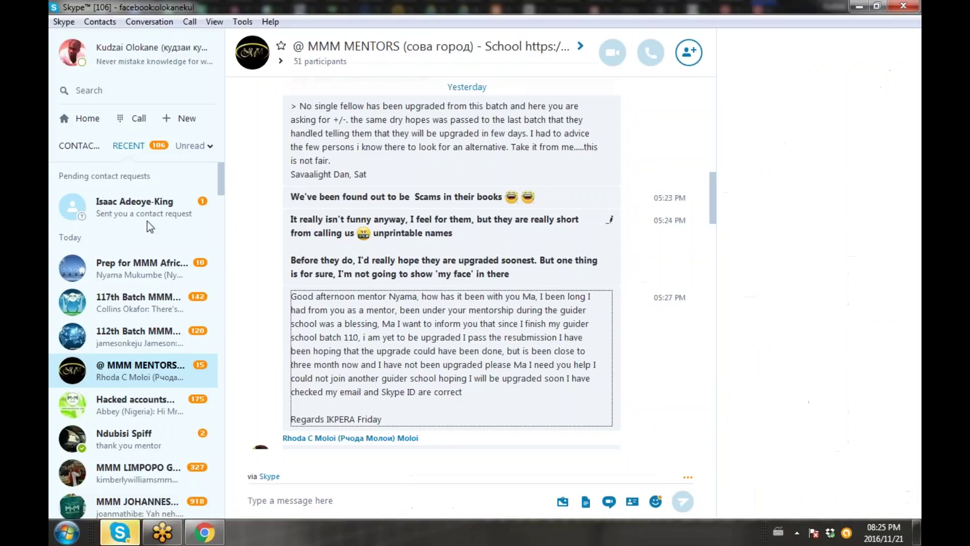
left_click(116, 90)
type("117")
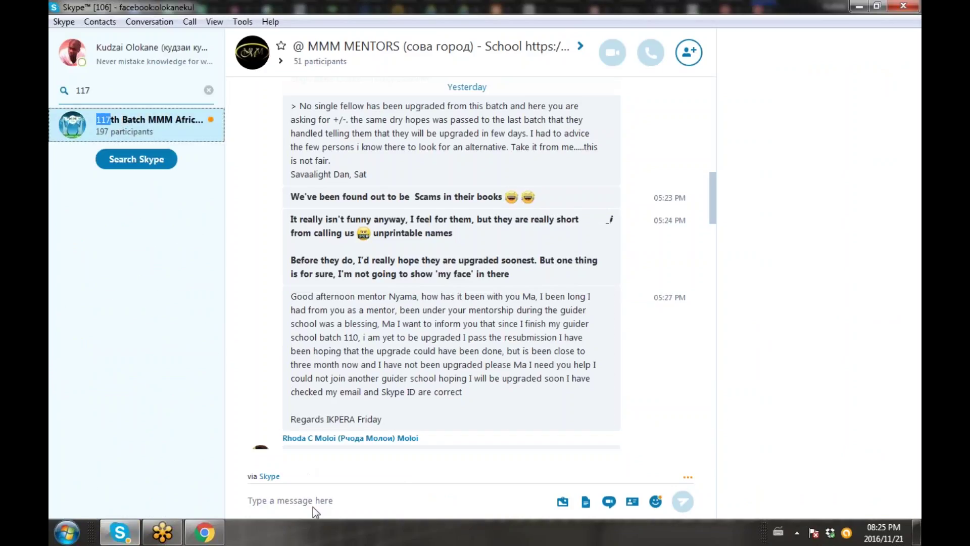
key("ctrl+v")
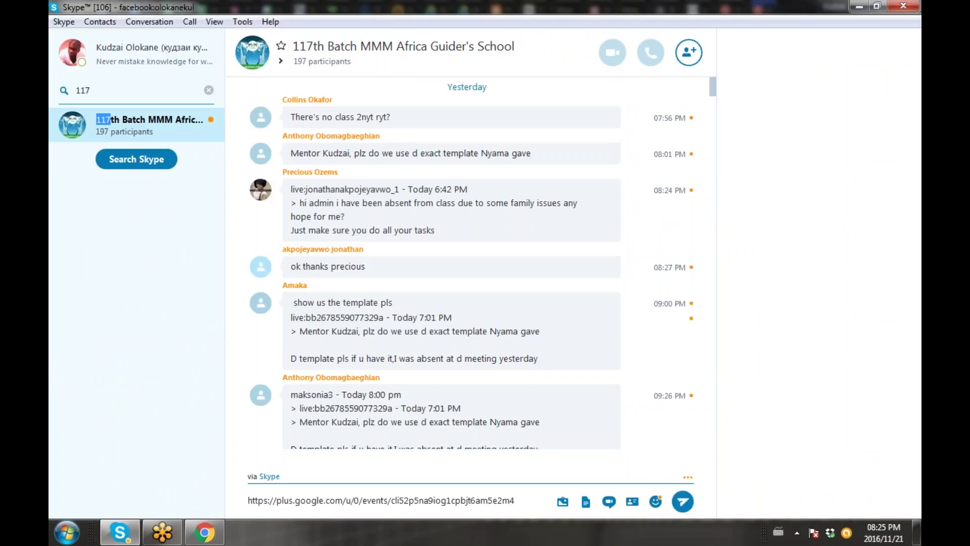
key("Return")
- Search the Skype chats for "mento", open the MMM MENTORS group and send the event link there
left_click(84, 90)
key("BackSpace")
key("BackSpace")
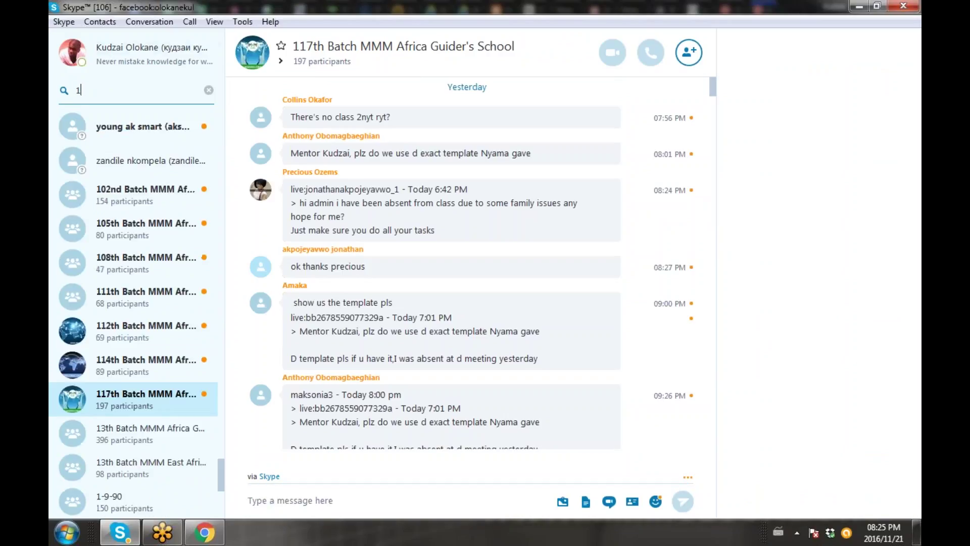
key("BackSpace")
type("mento")
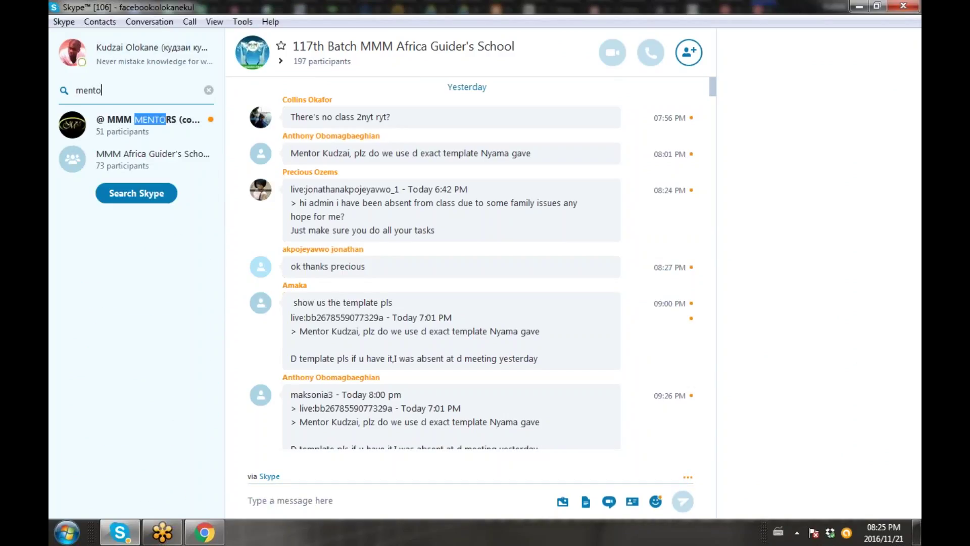
left_click(107, 121)
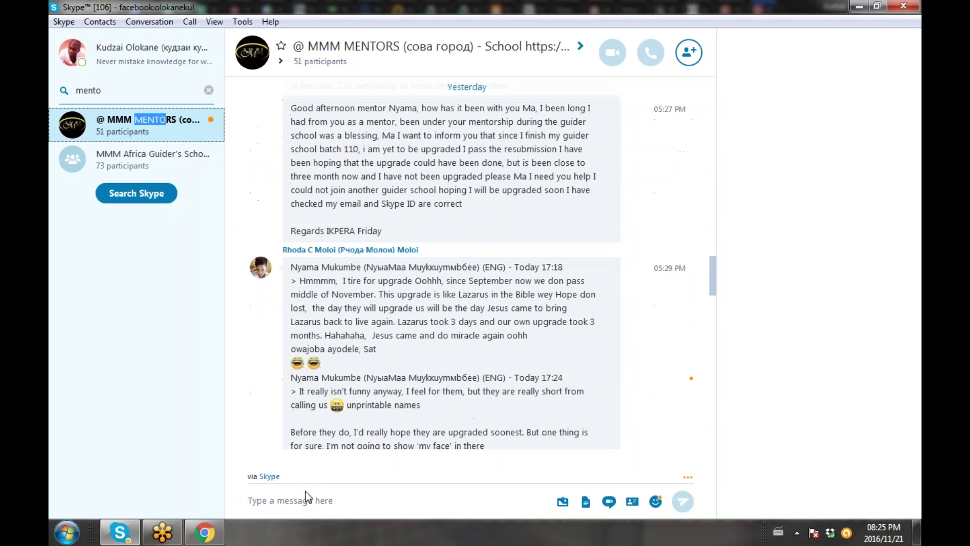
left_click(306, 498)
key("ctrl+v")
key("Return")
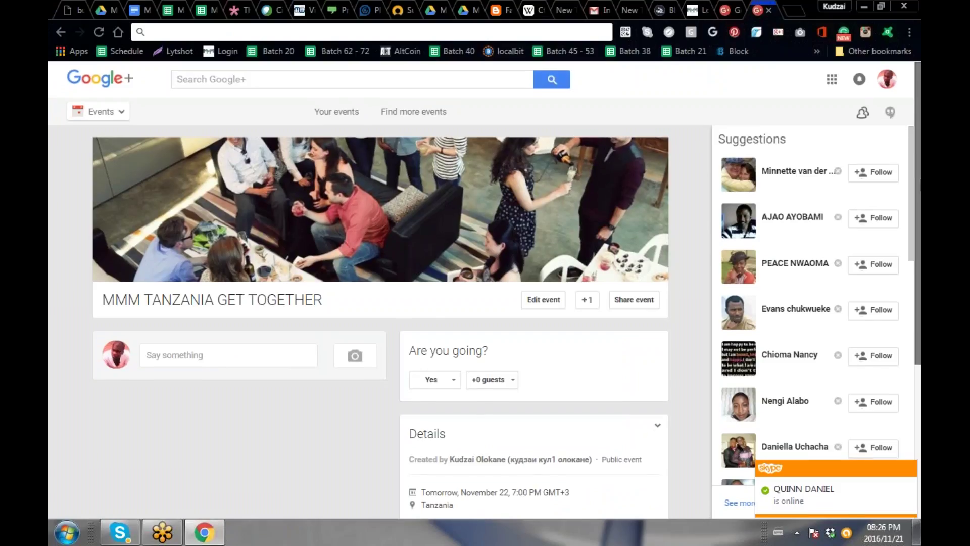
- Switch back to the Google+ event and upload images 3, 31, 58 and 91 from the MMM OFFICE ARTWORK folder
scroll(485, 291, "down", 1)
scroll(485, 291, "up", 1)
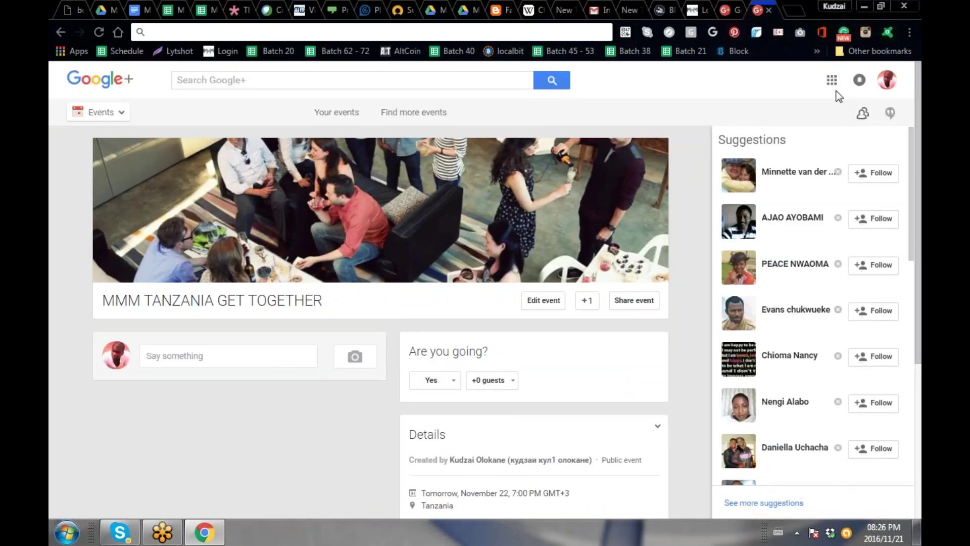
left_click(356, 359)
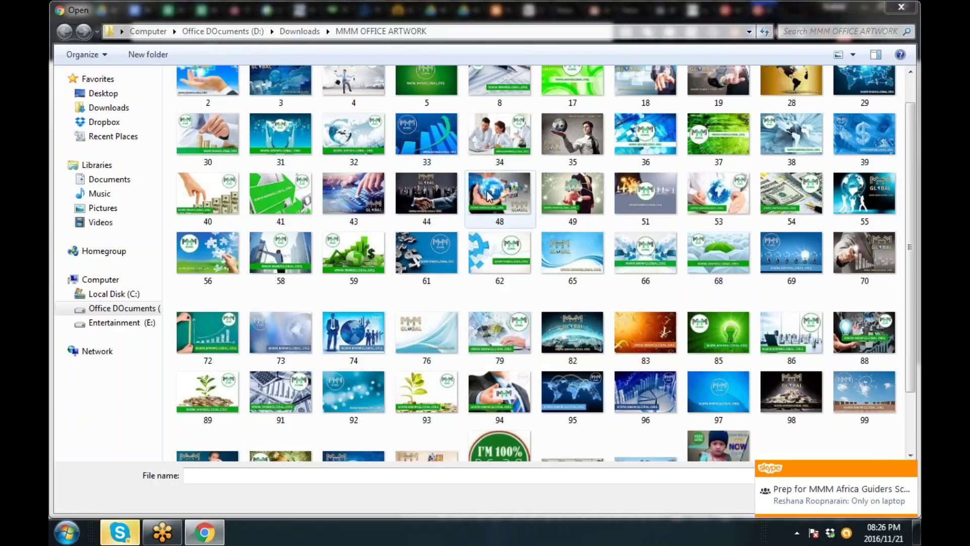
left_click(264, 129)
left_click(274, 71, "ctrl")
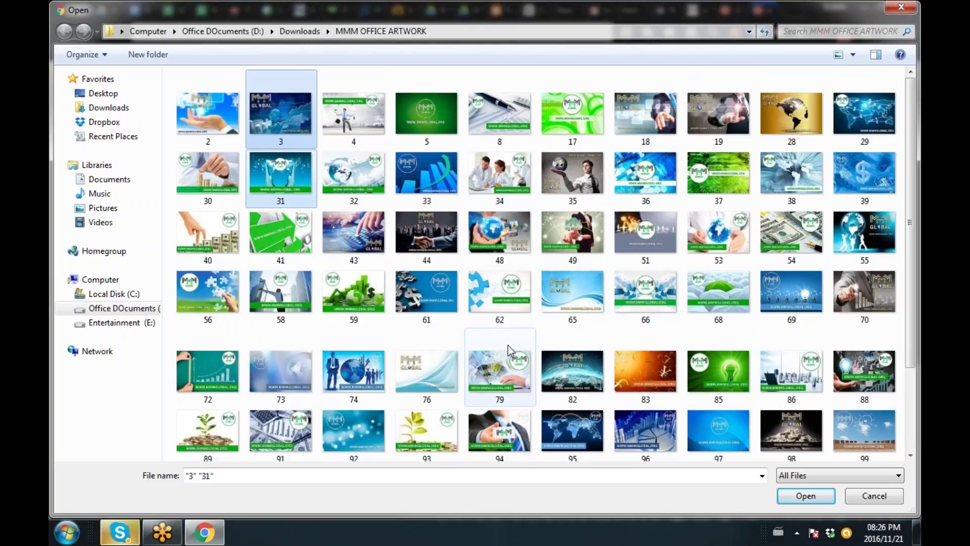
left_click(283, 303, "ctrl")
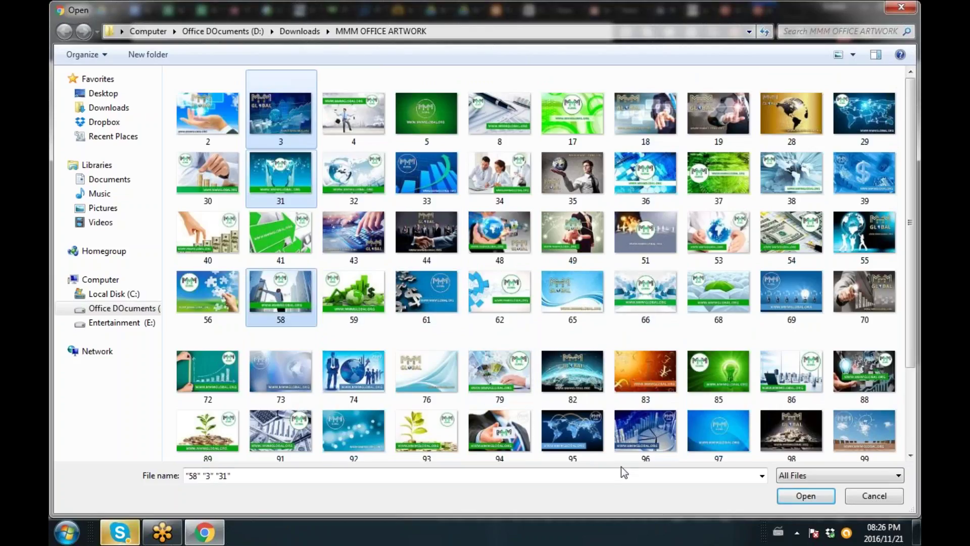
left_click(285, 433, "ctrl")
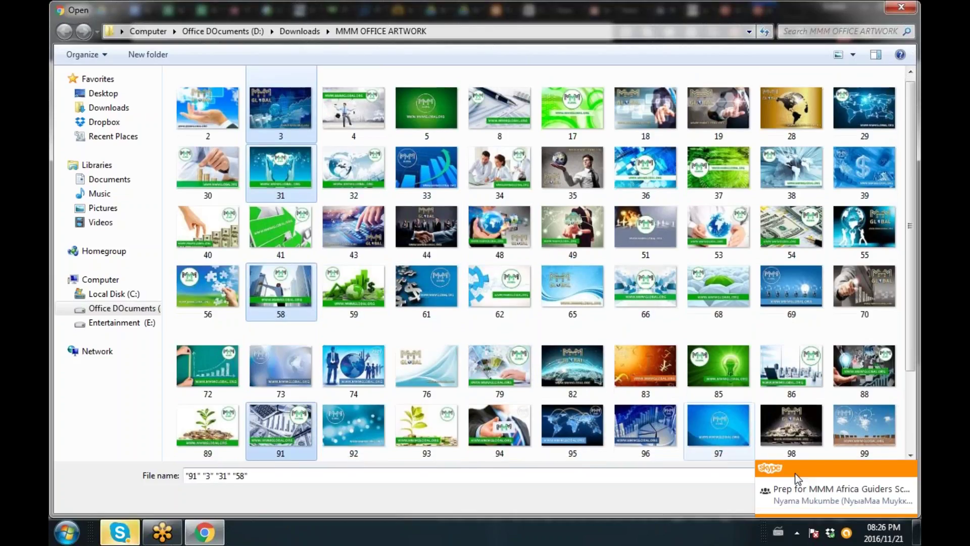
left_click(911, 470)
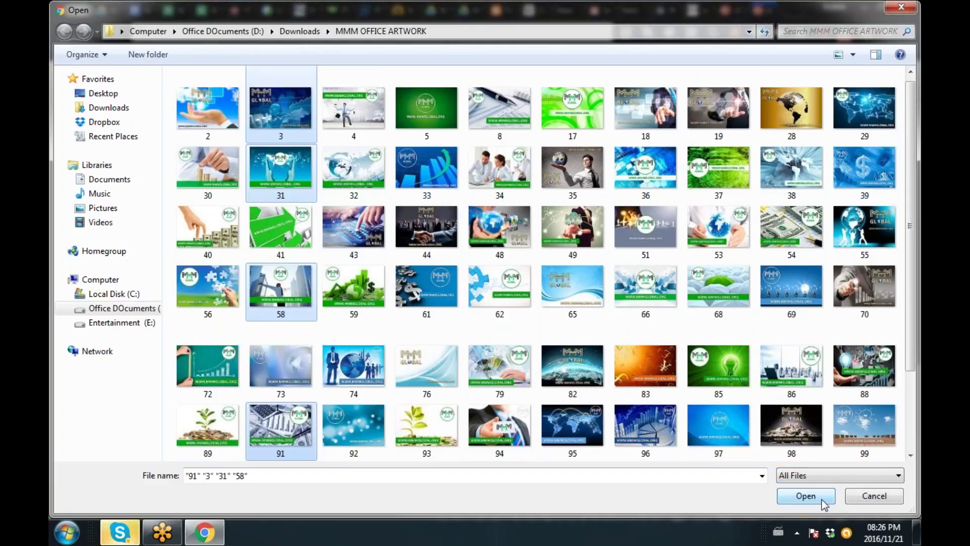
left_click(807, 495)
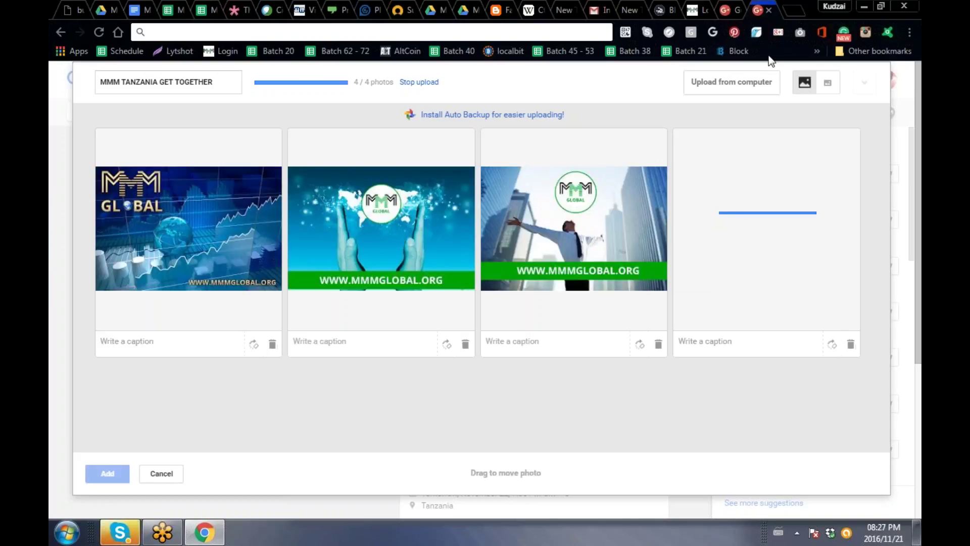
- Caption the second uploaded photo, the hands below the MMM logo, "together we can"
left_click(327, 343)
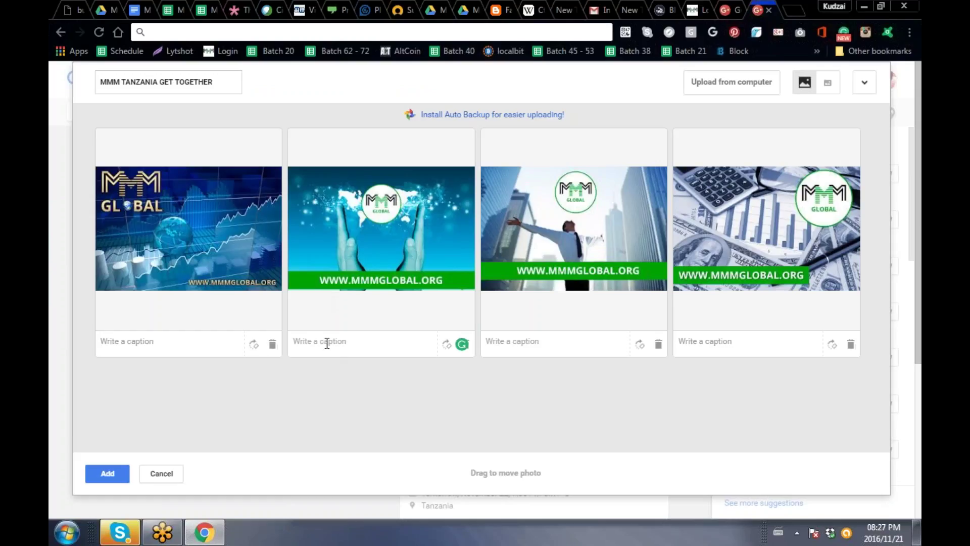
type("together")
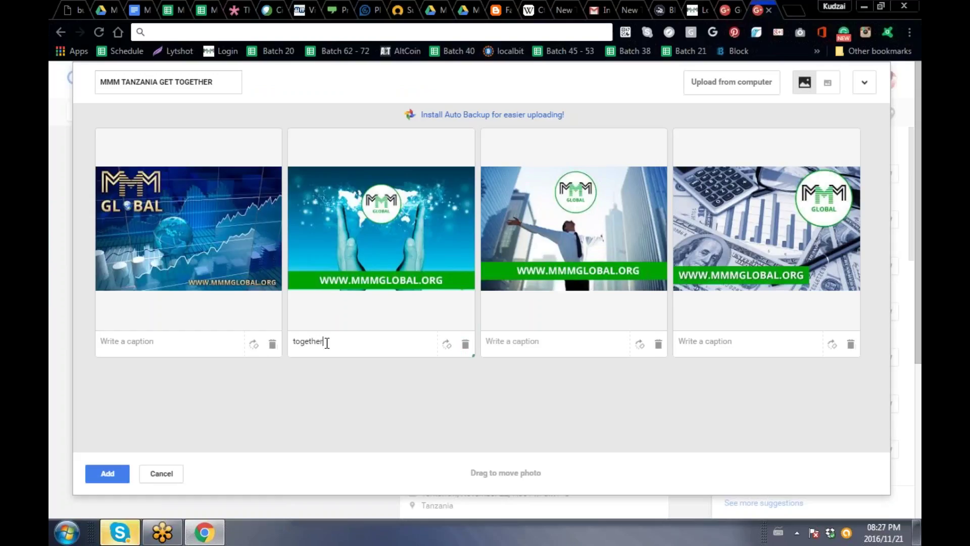
type(" We can")
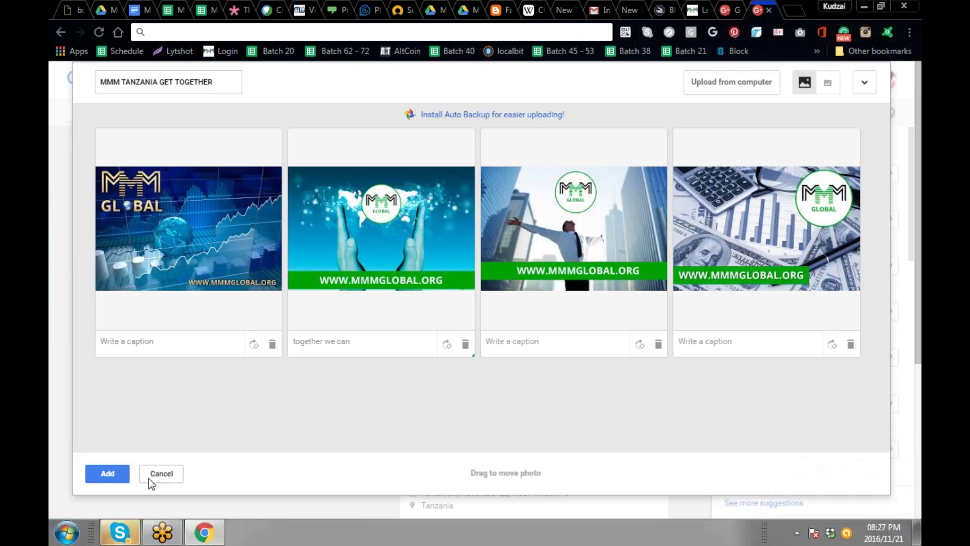
- Add the four uploaded photos to the event and review the updated event page
left_click(93, 479)
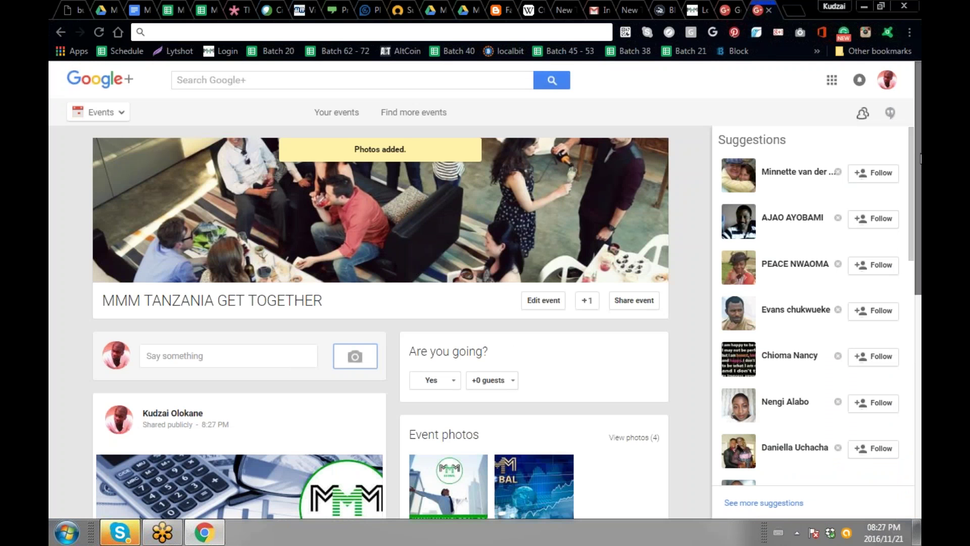
scroll(768, 65, "down", 2)
scroll(485, 303, "down", 5)
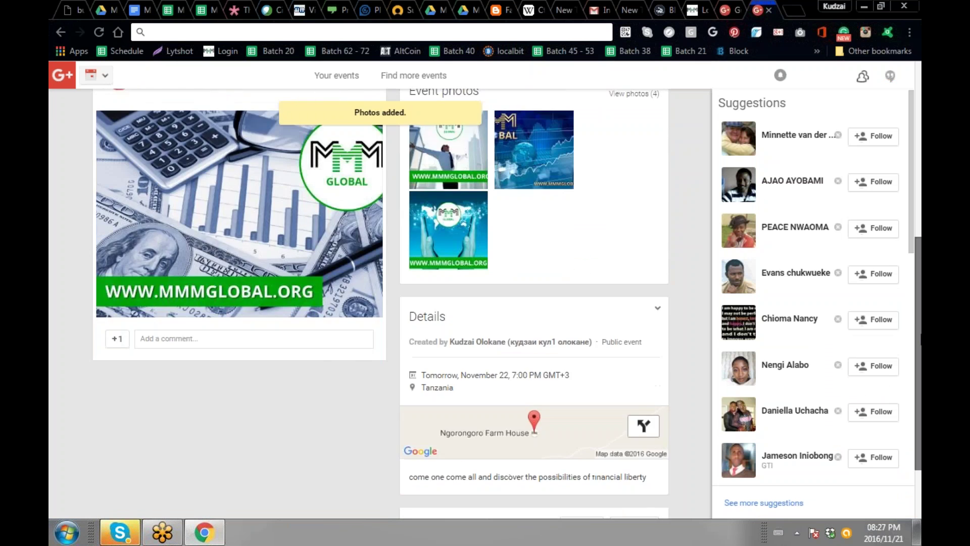
scroll(485, 303, "down", 2)
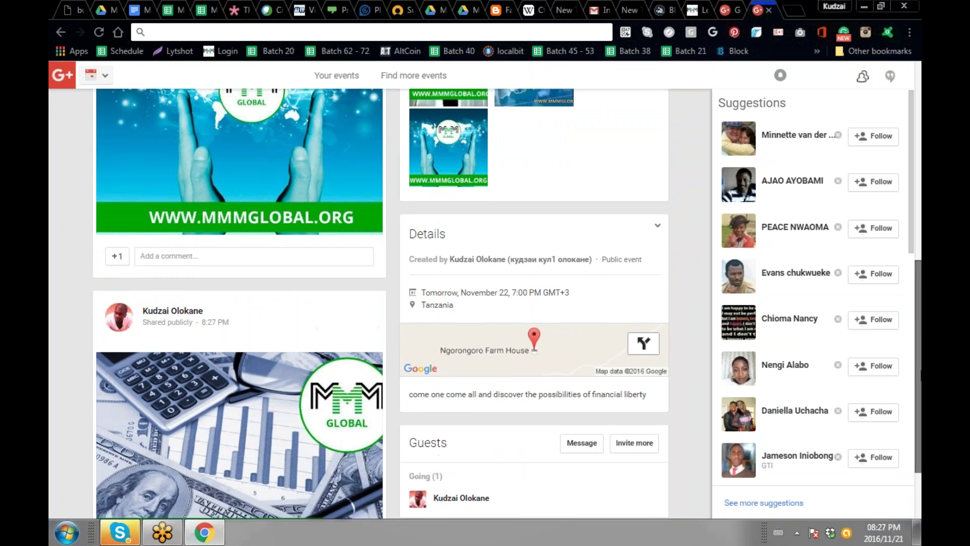
scroll(919, 300, "down", 1)
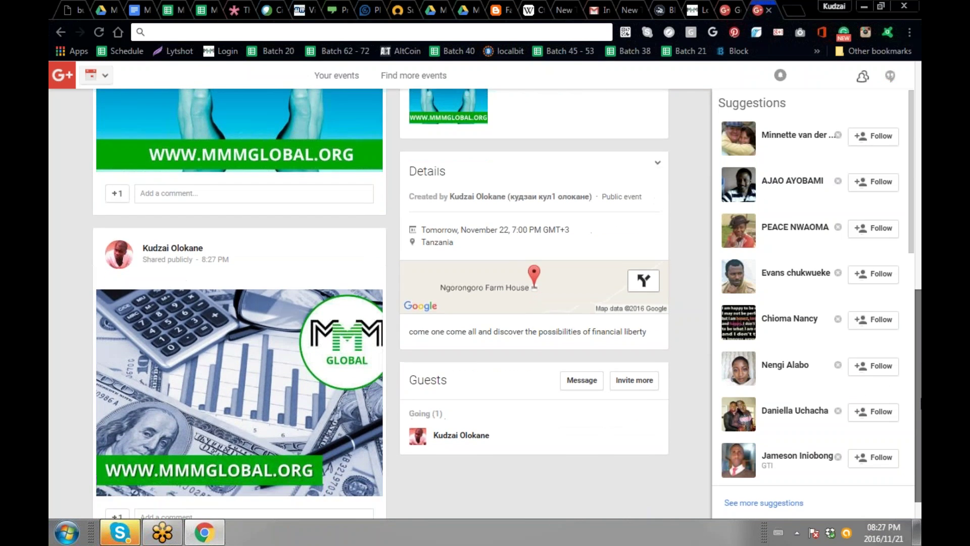
scroll(918, 301, "up", 8)
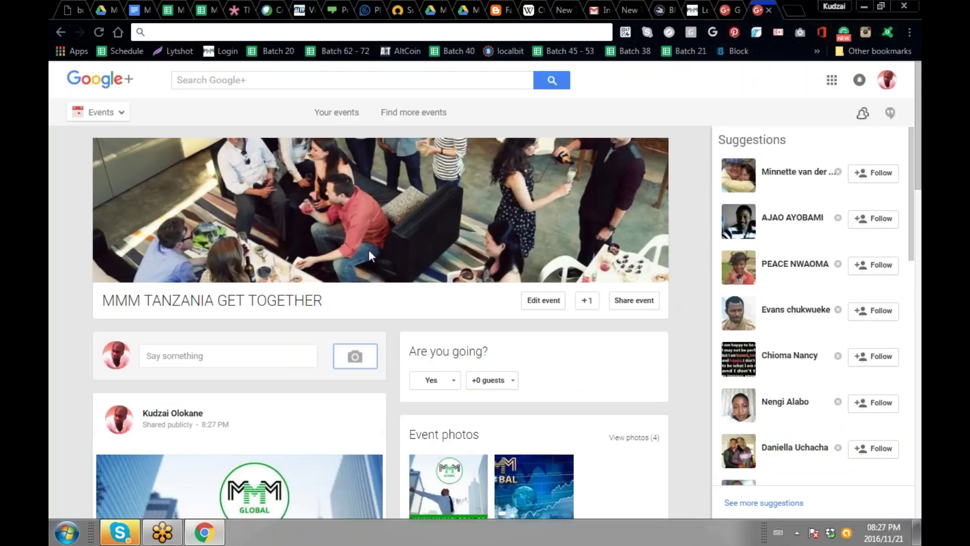
- Open the MMM TANZANIA GET TOGETHER event for editing and bring up its date calendar
left_click(545, 299)
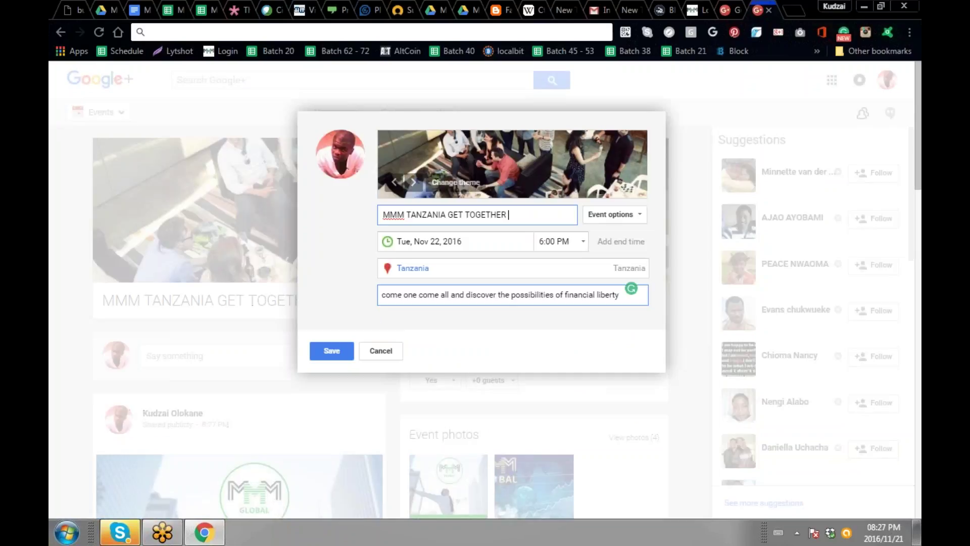
left_click(441, 238)
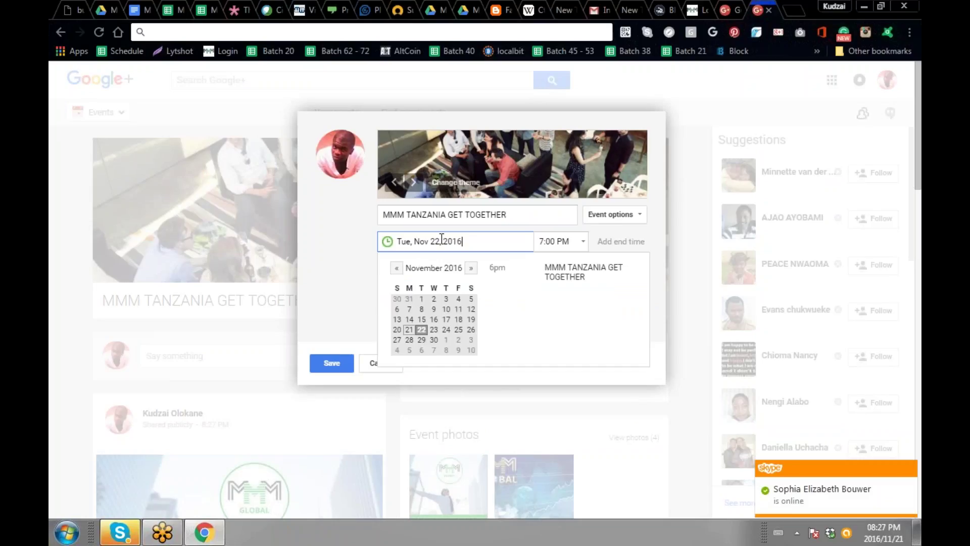
left_click(437, 242)
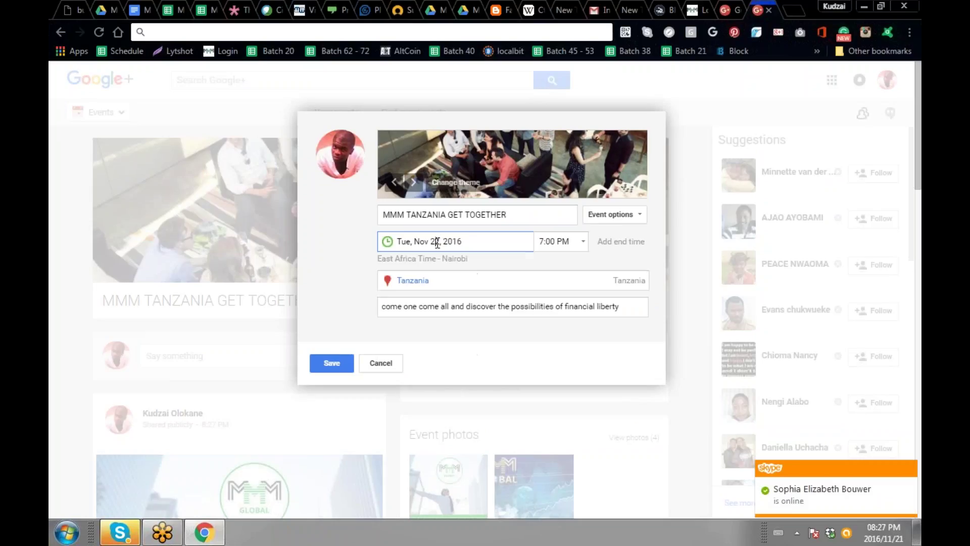
left_click(441, 243)
left_click(437, 240)
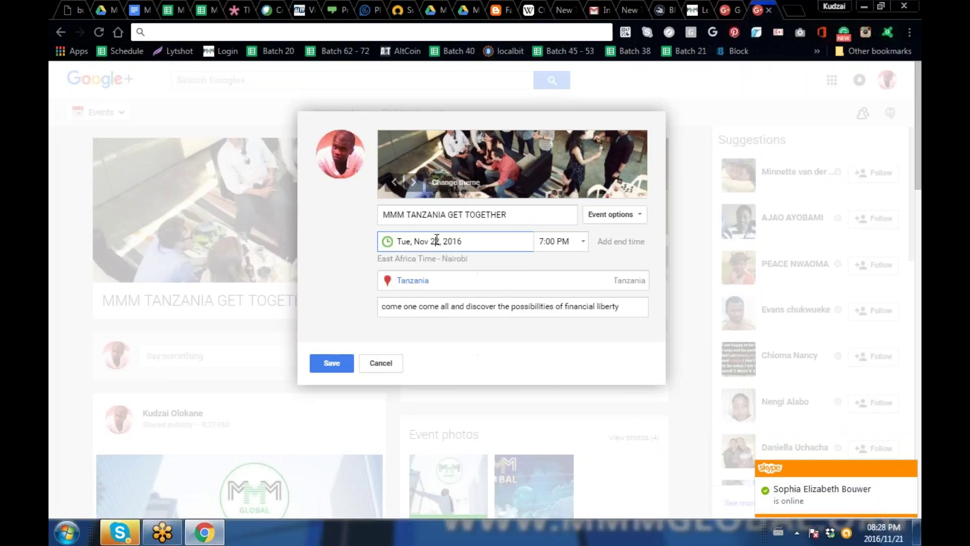
left_click(440, 240)
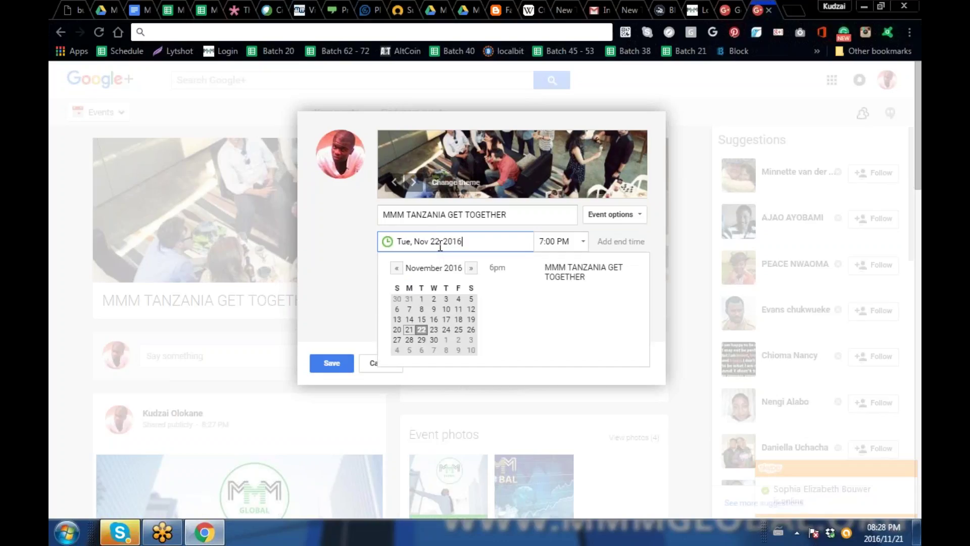
key("BackSpace")
key("BackSpace")
key("BackSpace")
key("BackSpace")
key("BackSpace")
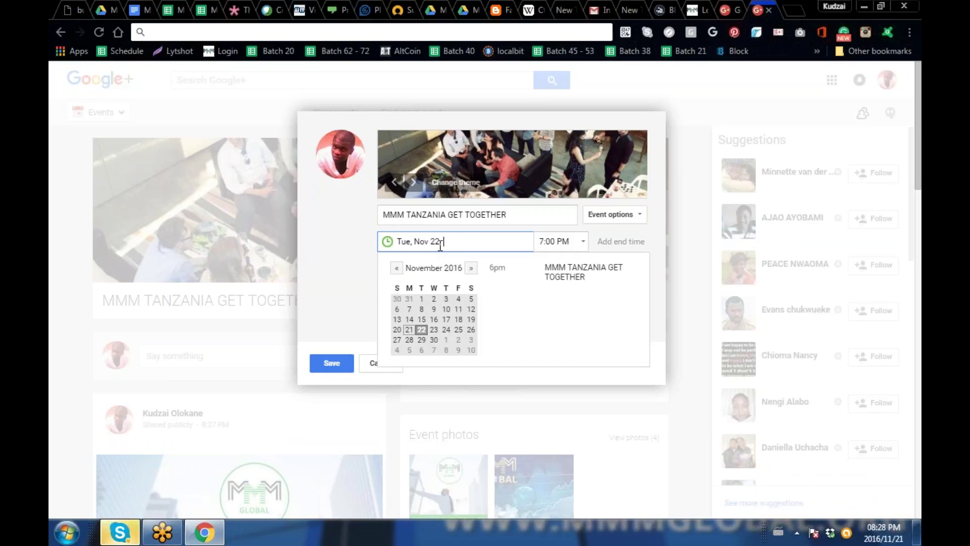
type("2017")
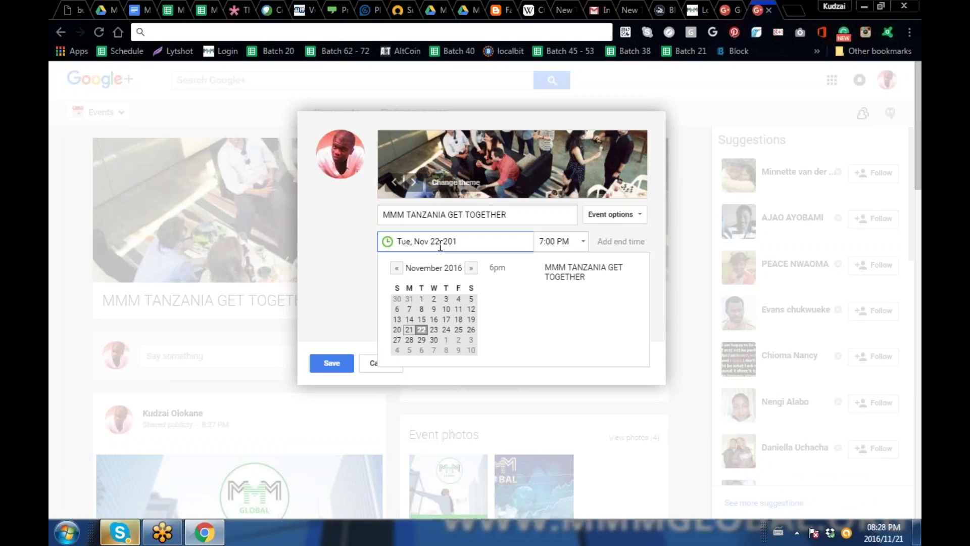
key("BackSpace")
type("6")
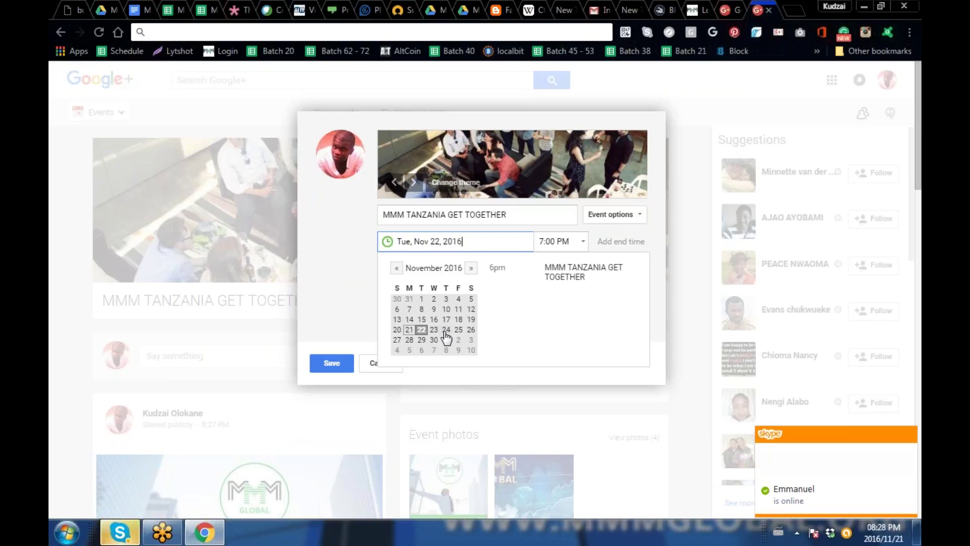
- Set the event date to Sat, Dec 3, 2016 and save the event
left_click(472, 341)
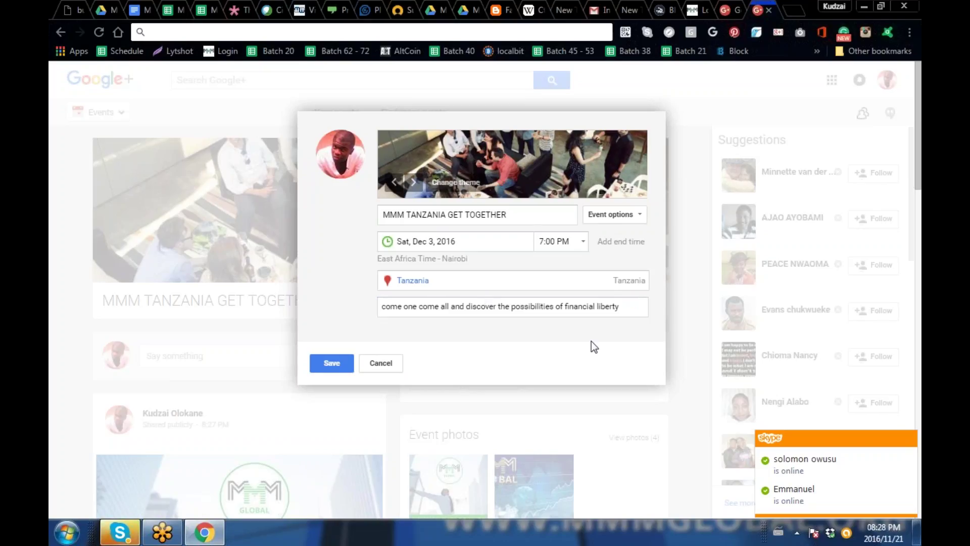
left_click(328, 362)
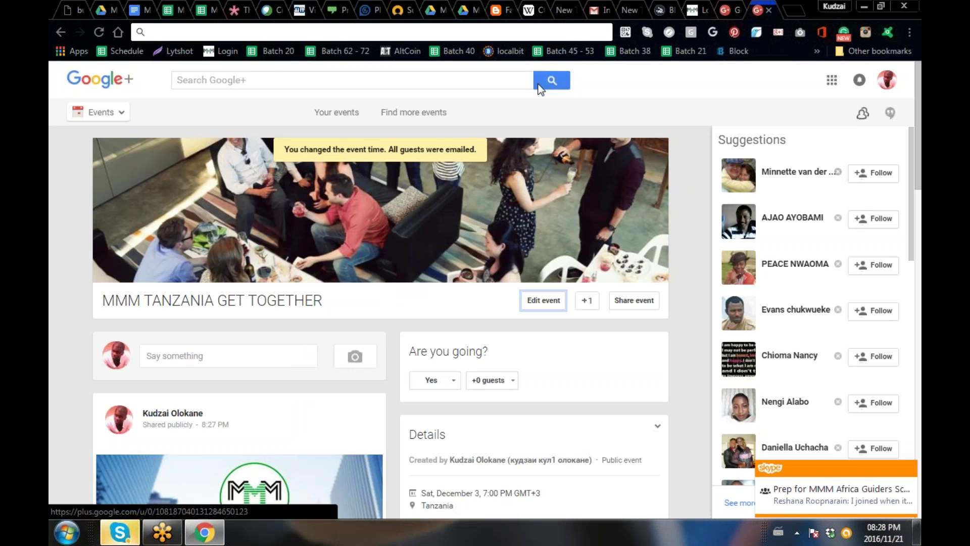
- Reload the event page and copy its link
left_click(315, 205)
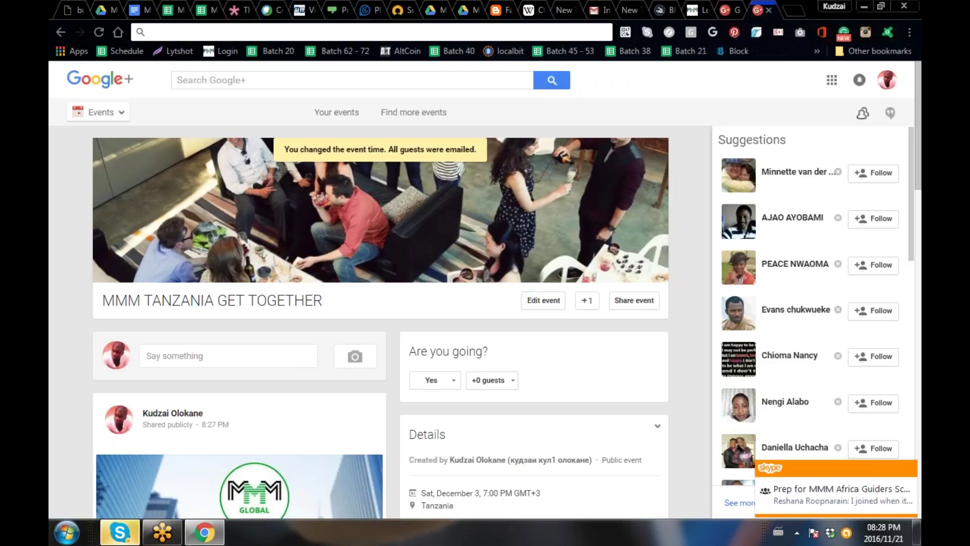
left_click(97, 31)
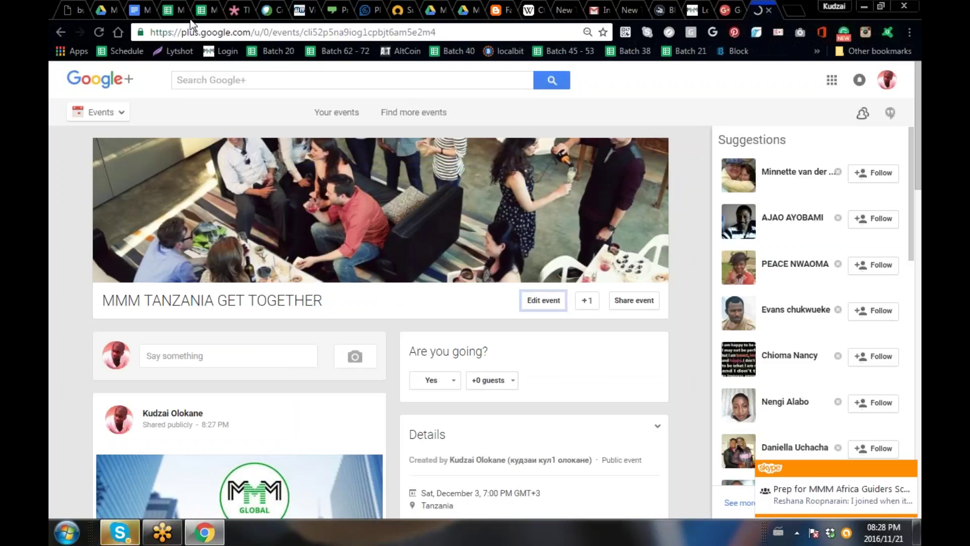
left_click(192, 31)
key("Return")
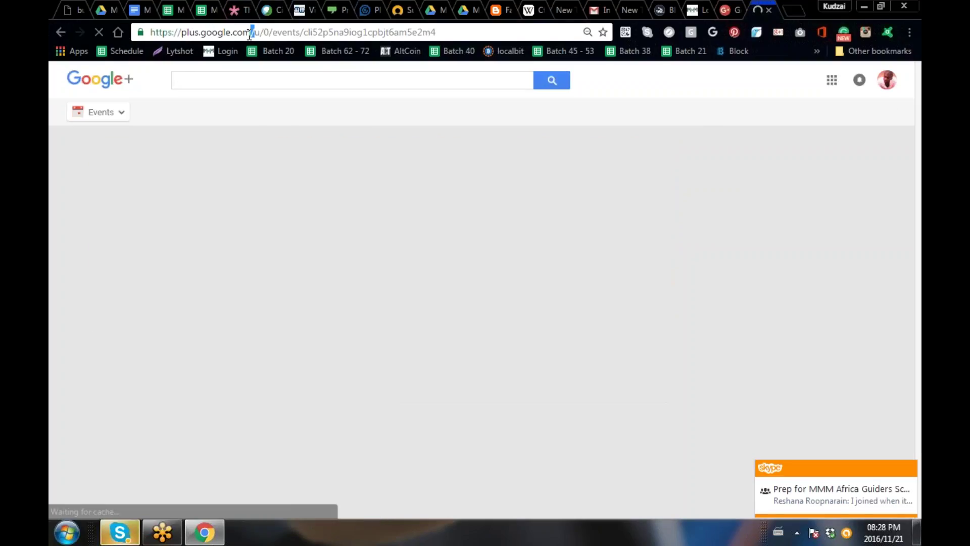
left_click(251, 31)
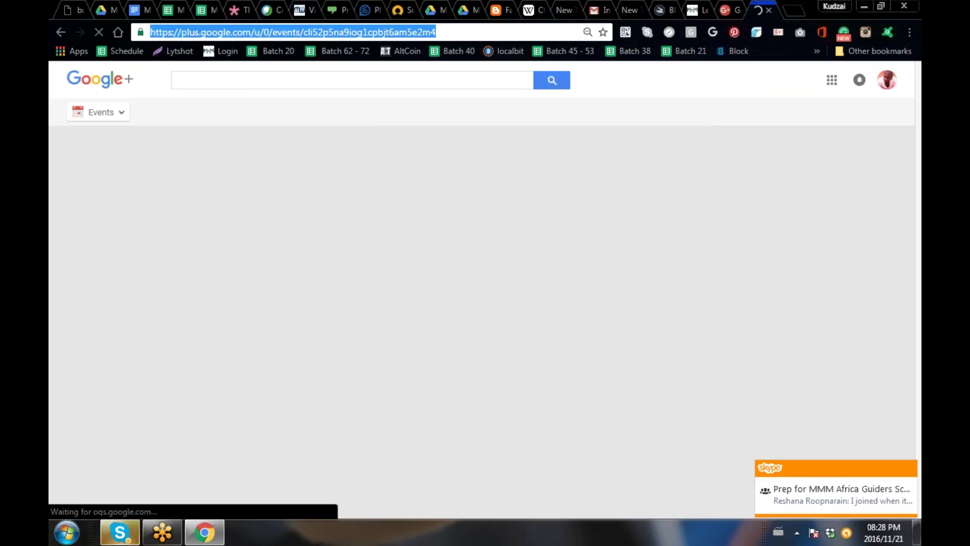
right_click(250, 32)
left_click(270, 73)
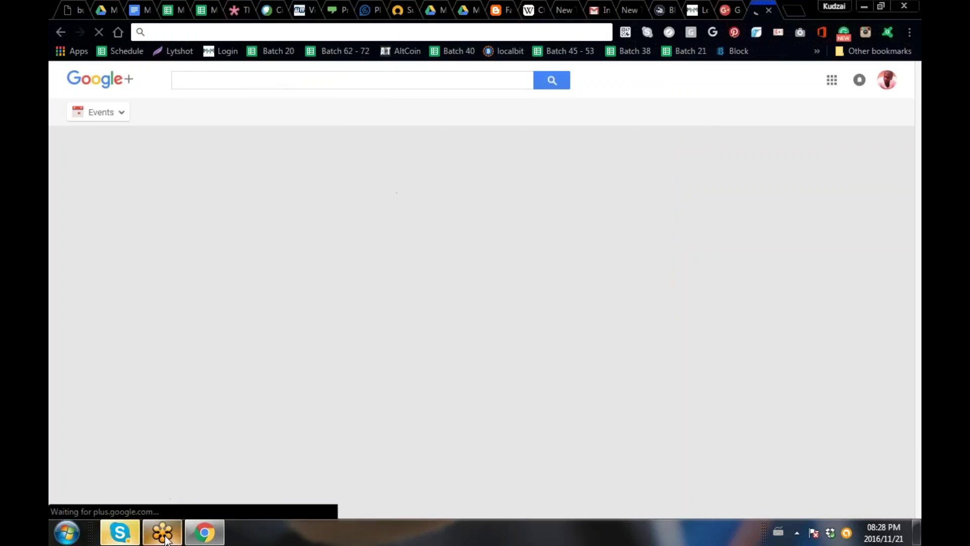
- Switch to Skype, find the Prep for MMM Africa Guiders School Meetings group with "pre" and send it the event link
key("alt+Tab")
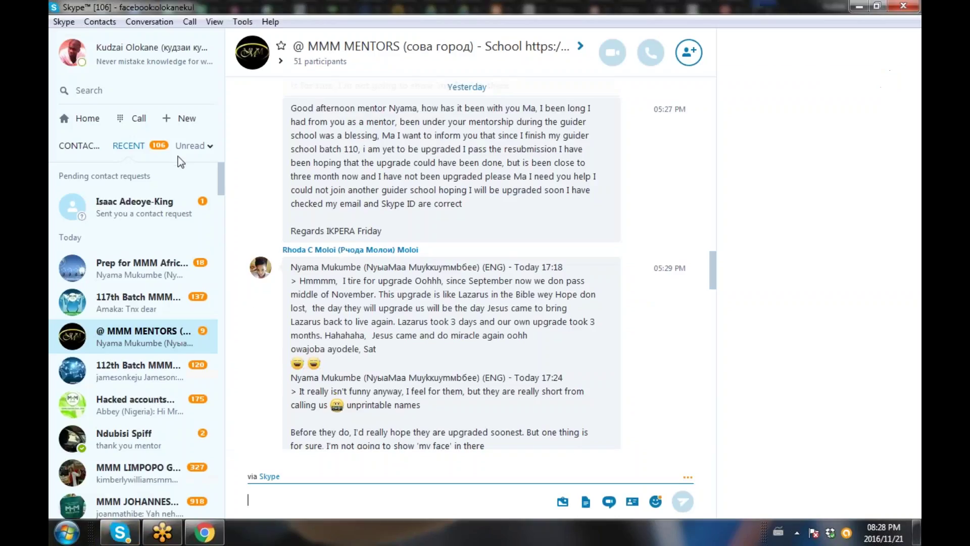
left_click(89, 90)
type("pr")
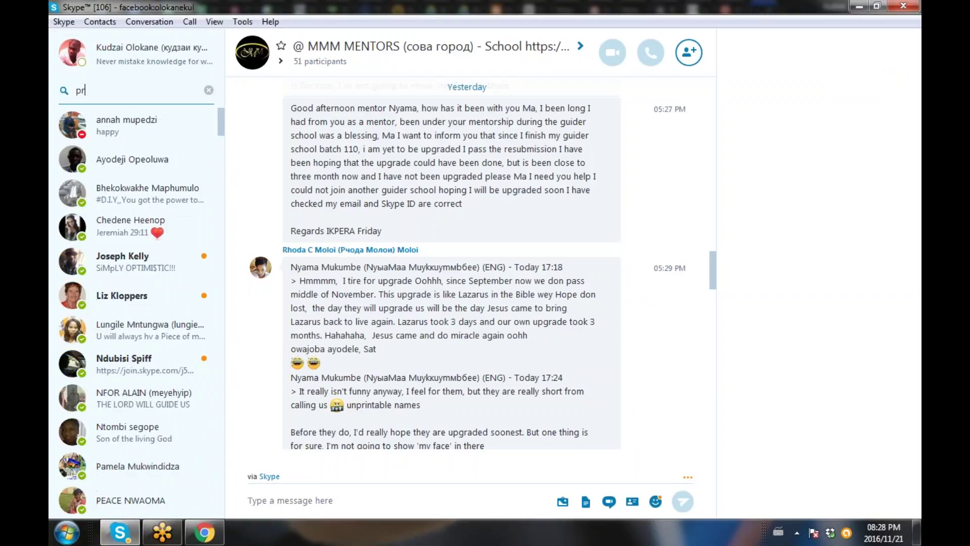
type("e")
left_click(130, 367)
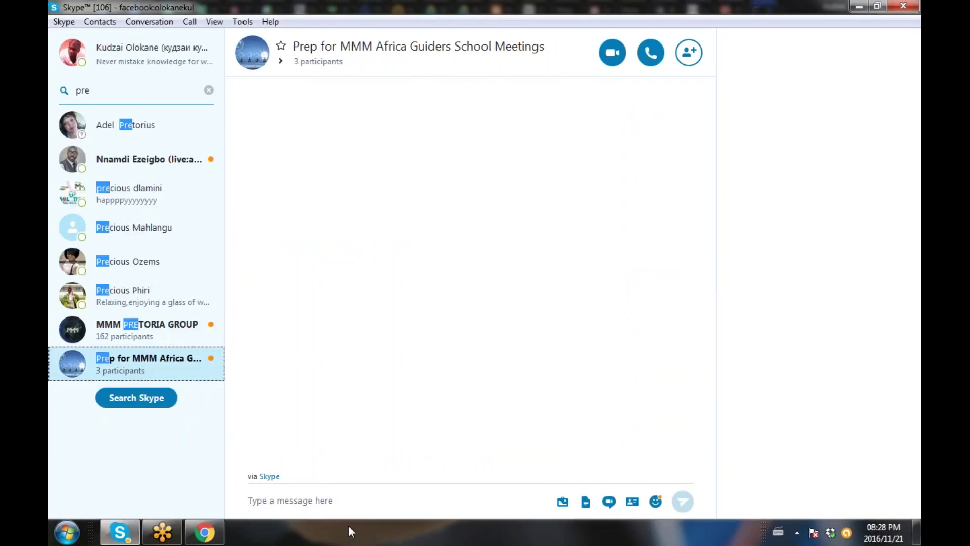
key("ctrl+v")
key("Return")
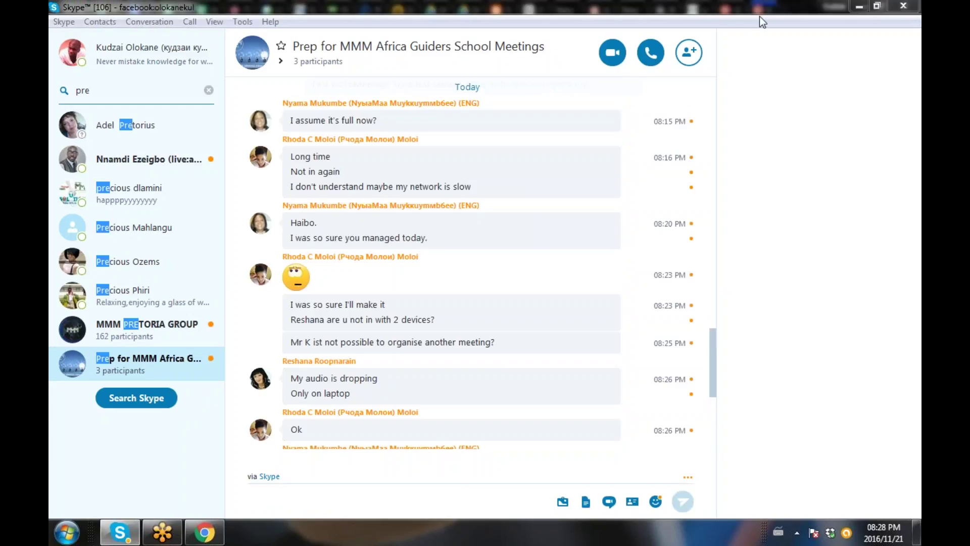
- Switch back to the browser and open Facebook in a new tab
key("alt+Tab")
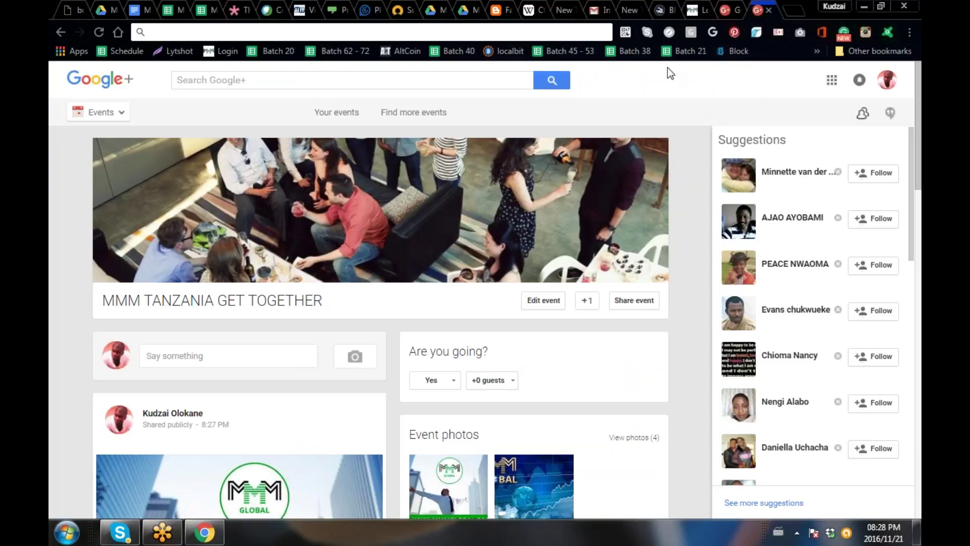
left_click(795, 12)
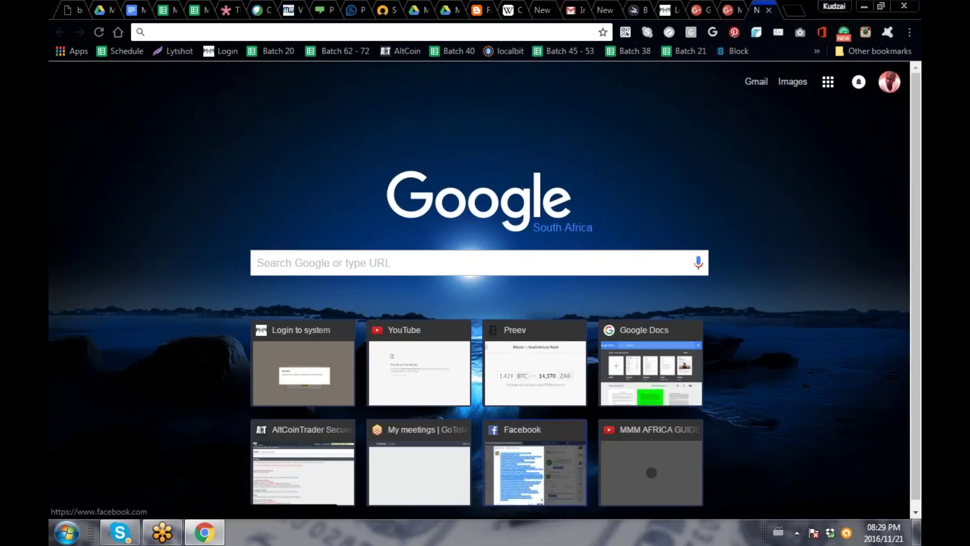
left_click(536, 462)
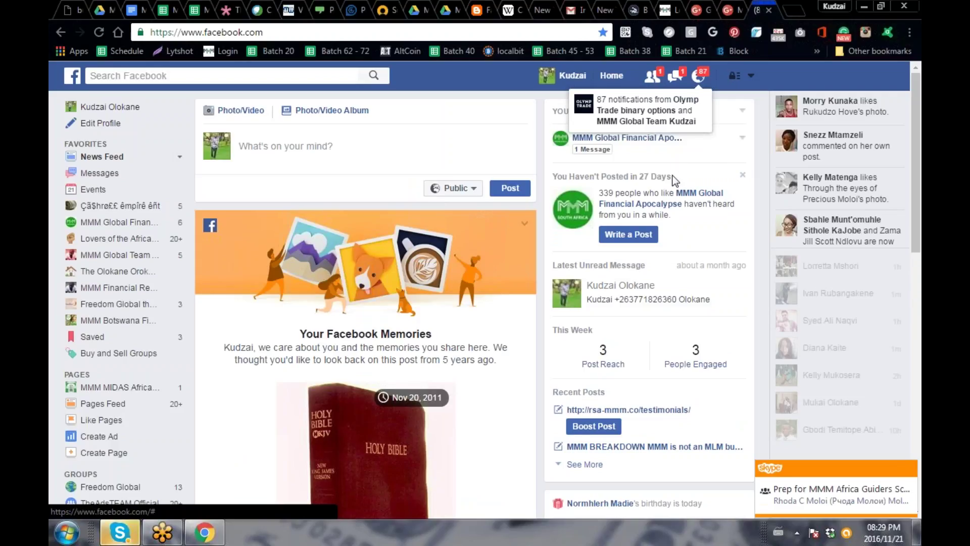
- Copy the link of the Google+ event again and paste it into a new public Facebook post
left_click(732, 10)
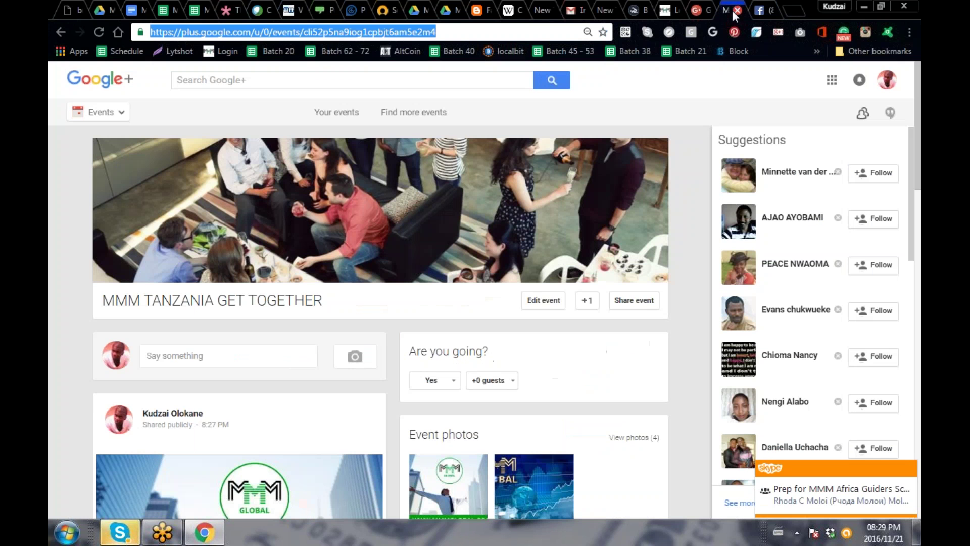
right_click(408, 26)
left_click(433, 63)
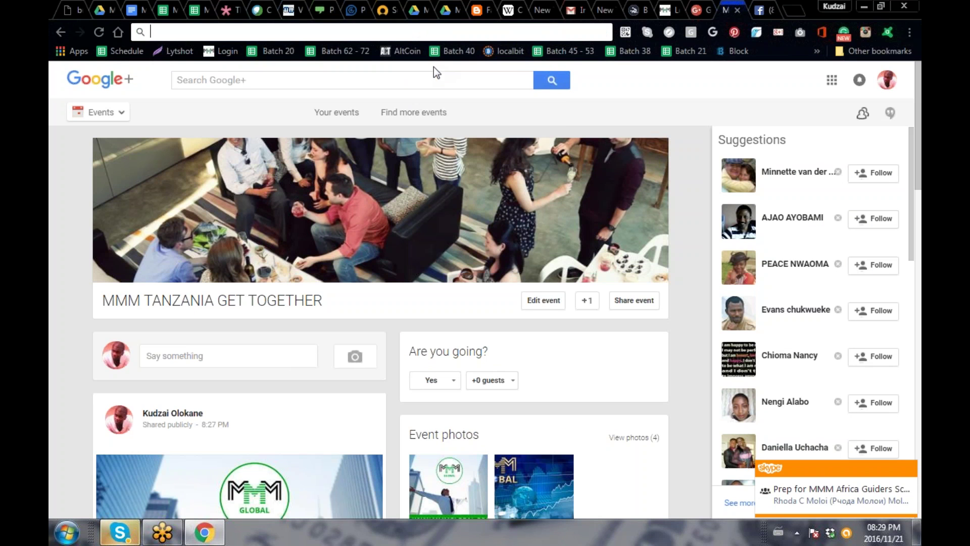
left_click(765, 8)
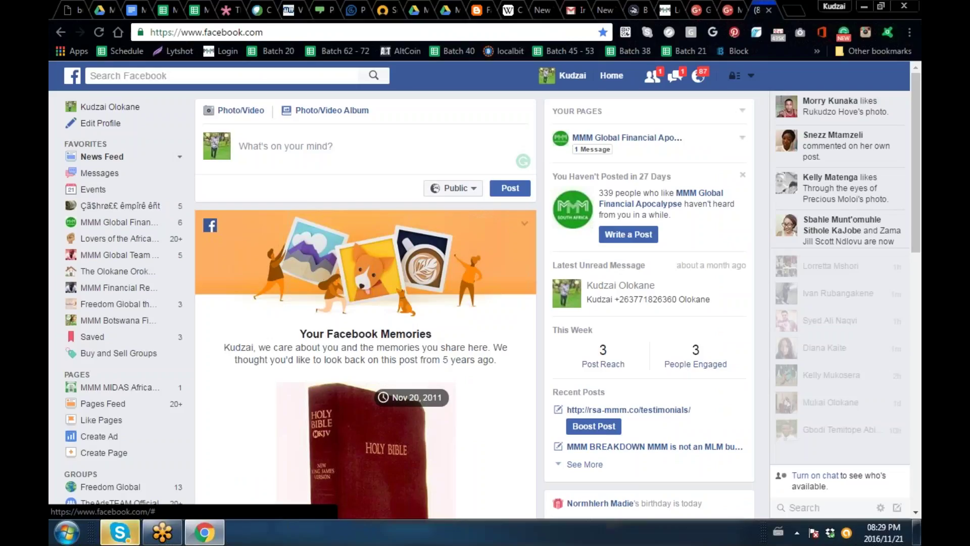
left_click(303, 134)
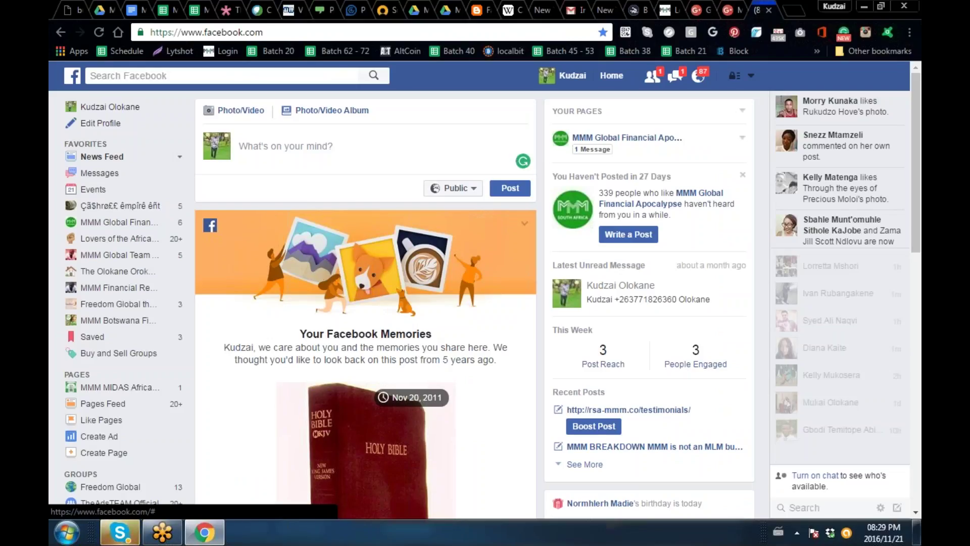
key("ctrl+v")
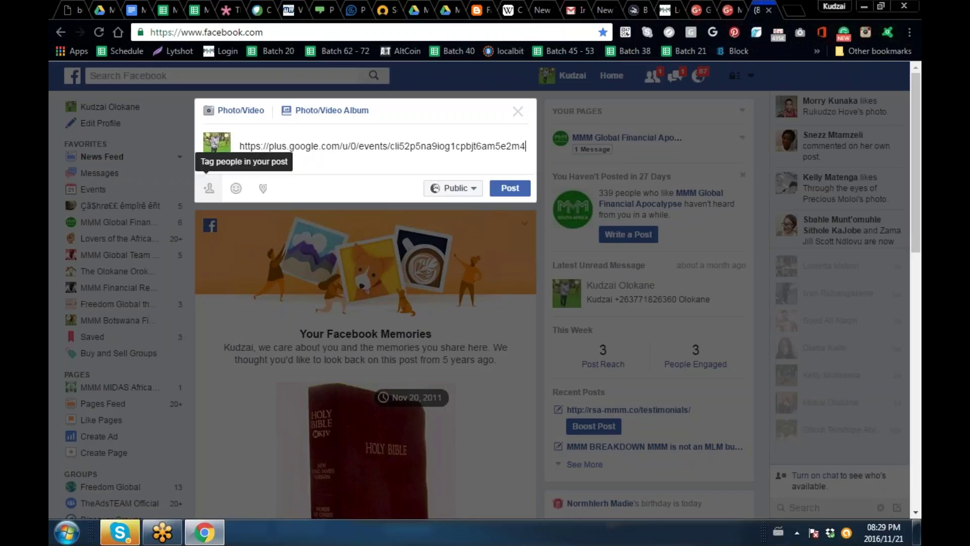
- Tag a friend in the Facebook post by searching for part of the friend's surname
left_click(208, 191)
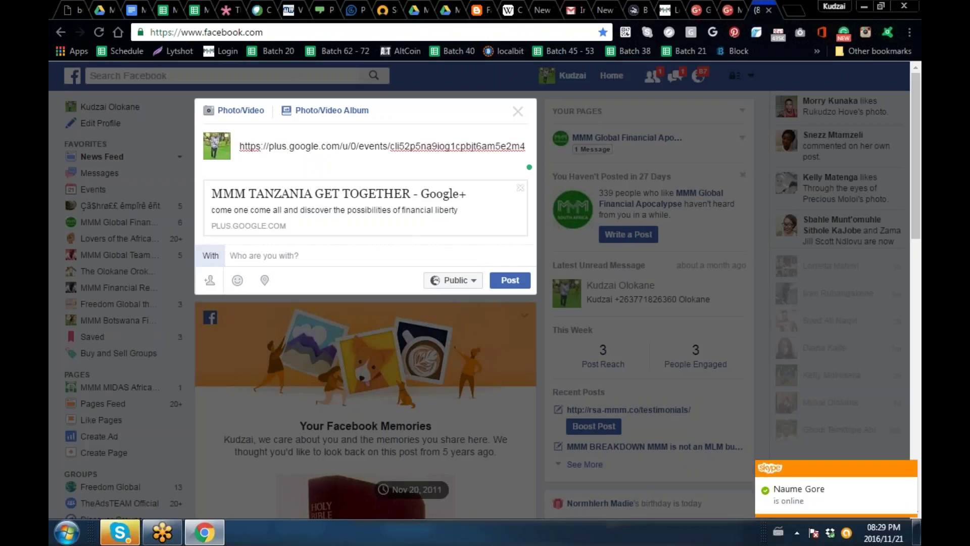
type("olo")
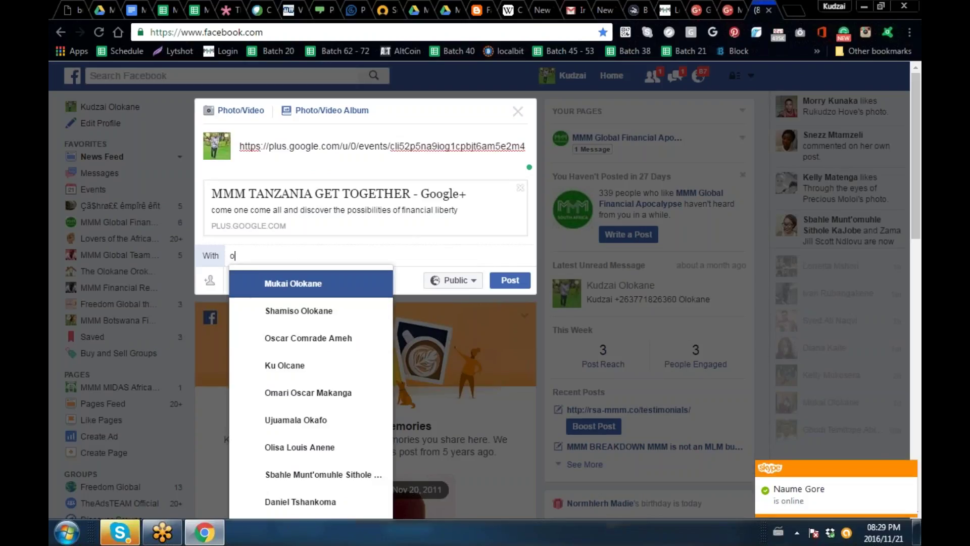
left_click(284, 292)
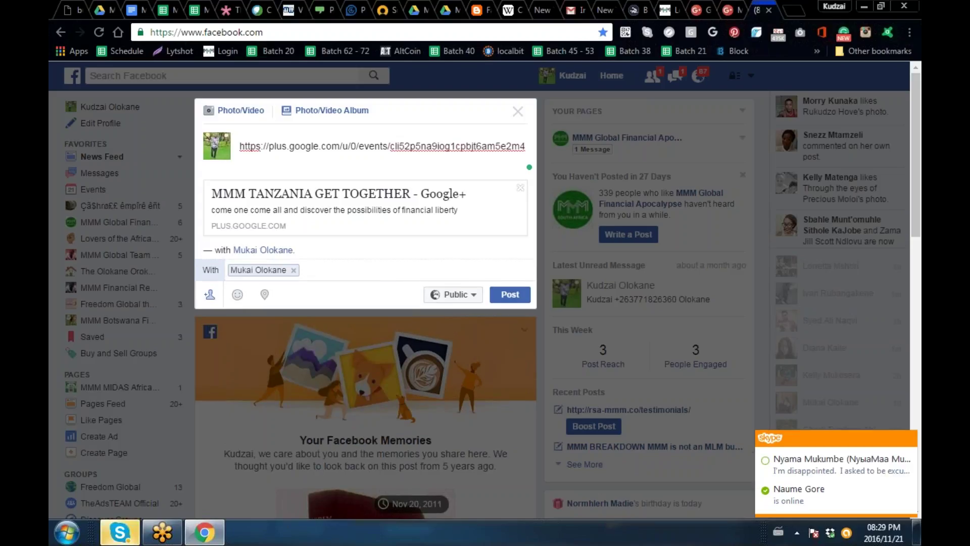
- Tag four more friends in the Facebook post by searching for parts of their names
type("alv")
key("Down")
key("Return")
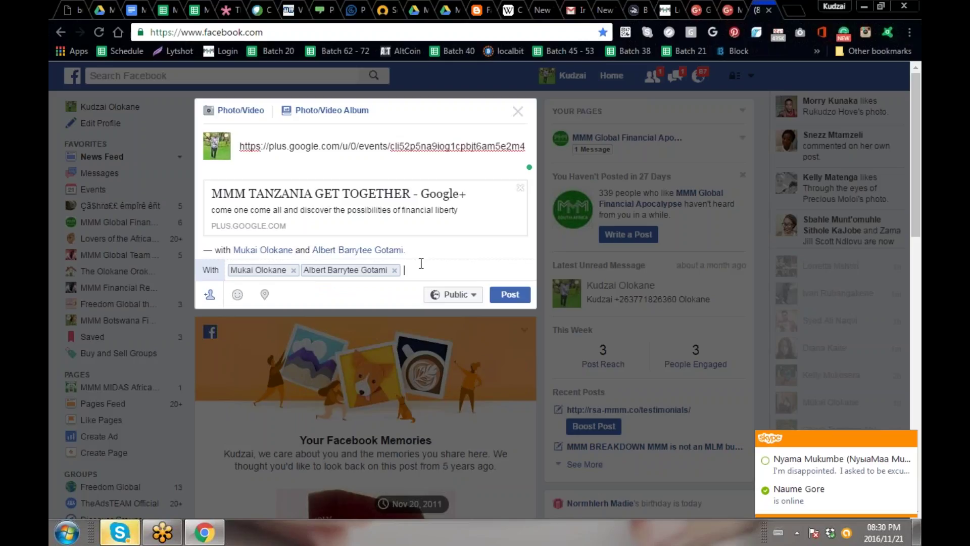
type("dene")
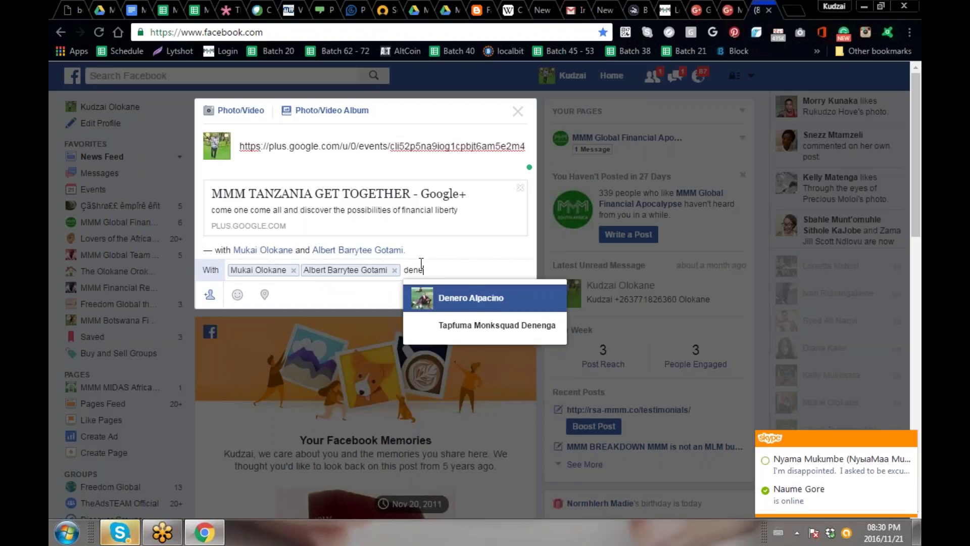
left_click(459, 297)
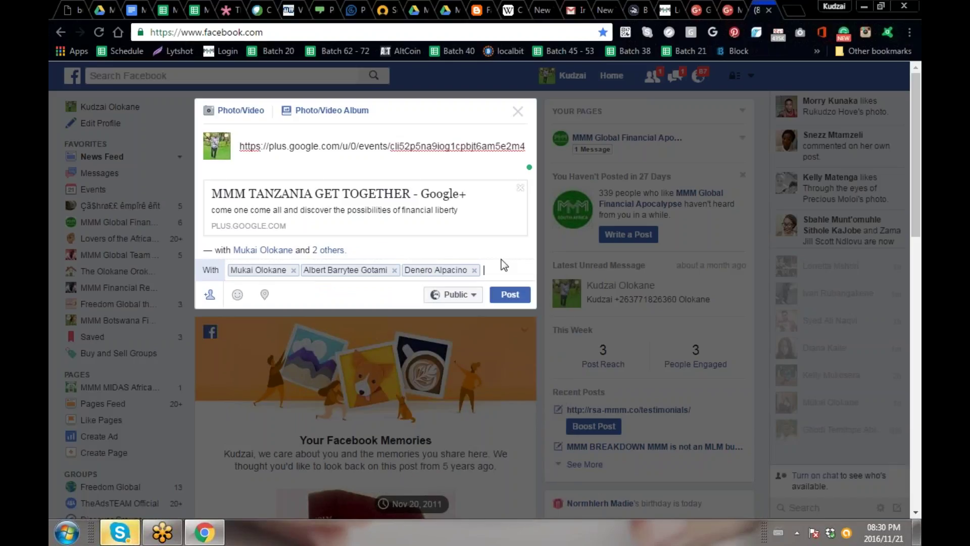
type("tino")
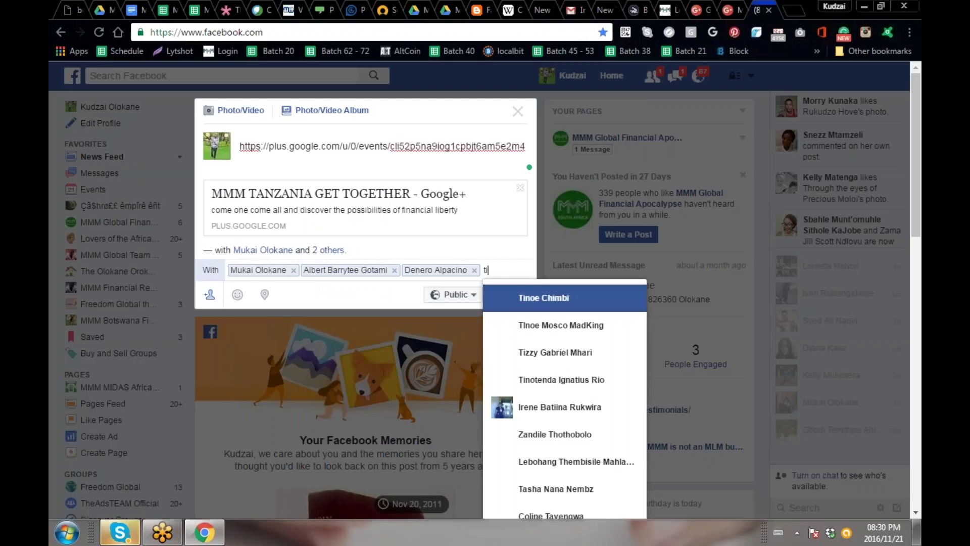
left_click(528, 300)
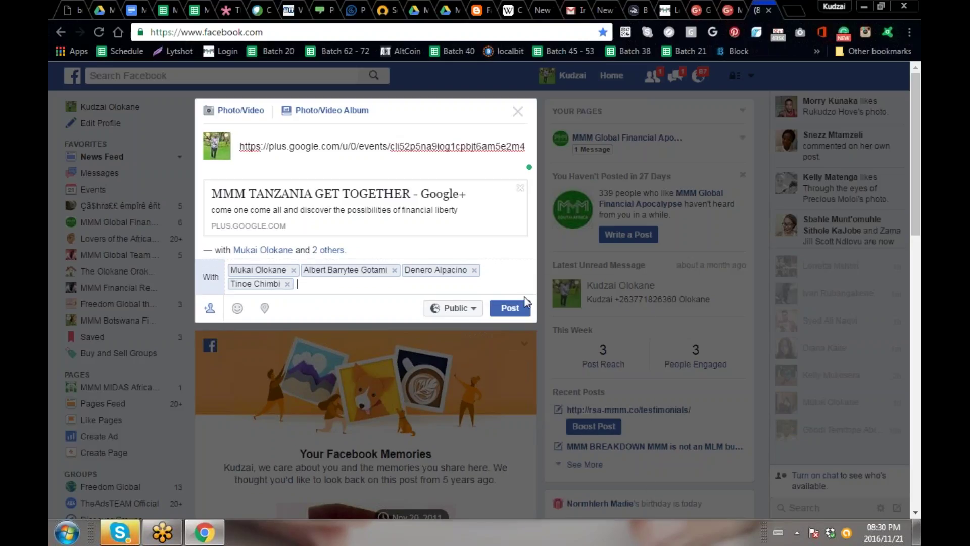
type("tino")
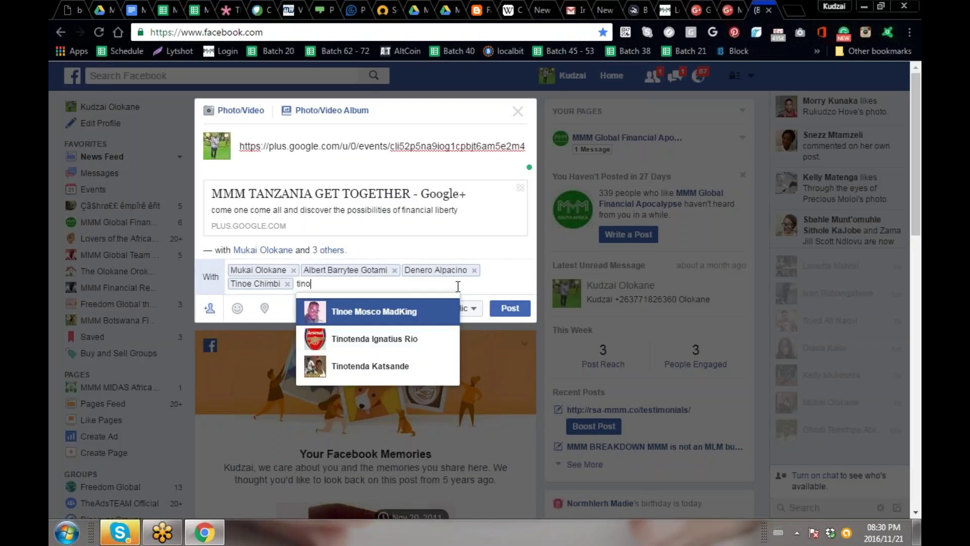
left_click(387, 318)
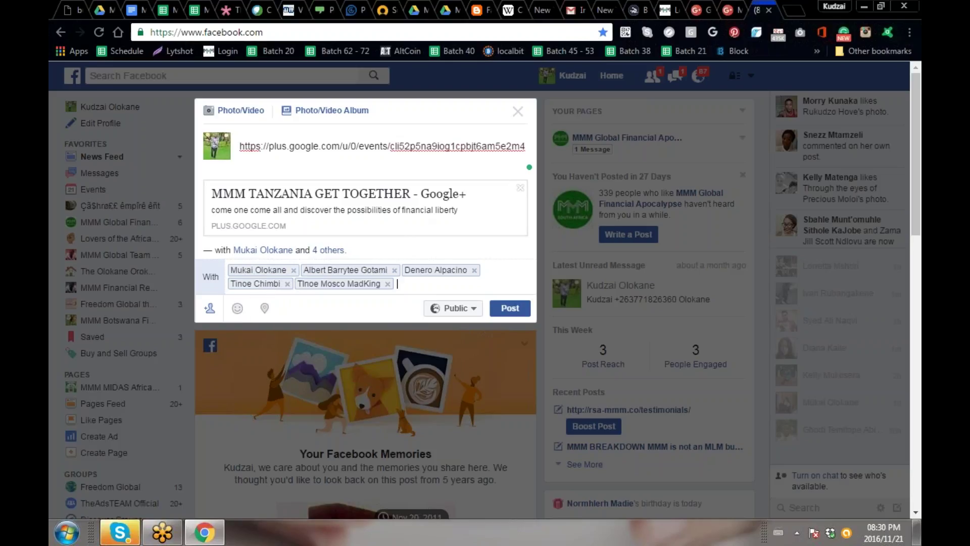
- Set the Facebook post's audience to Friends (+) and publish it
left_click(475, 314)
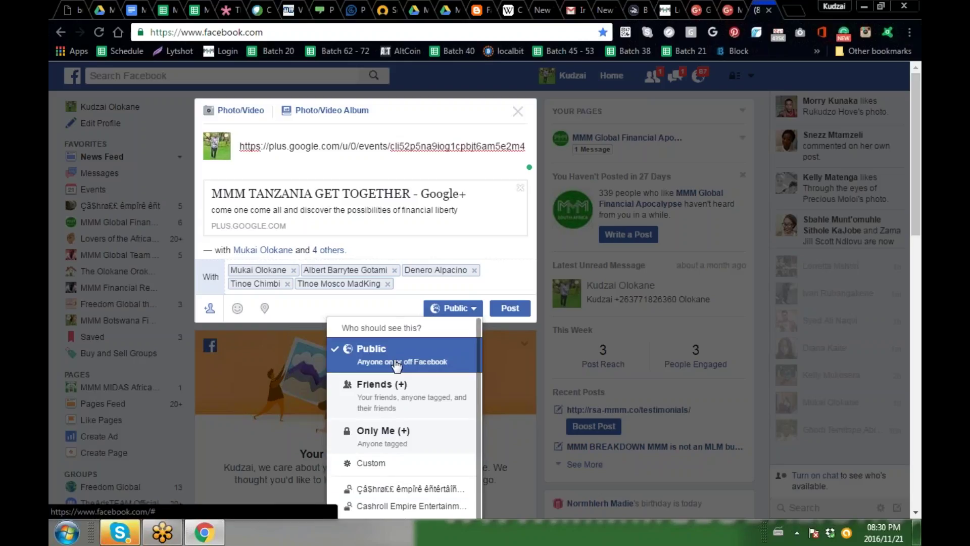
left_click(404, 399)
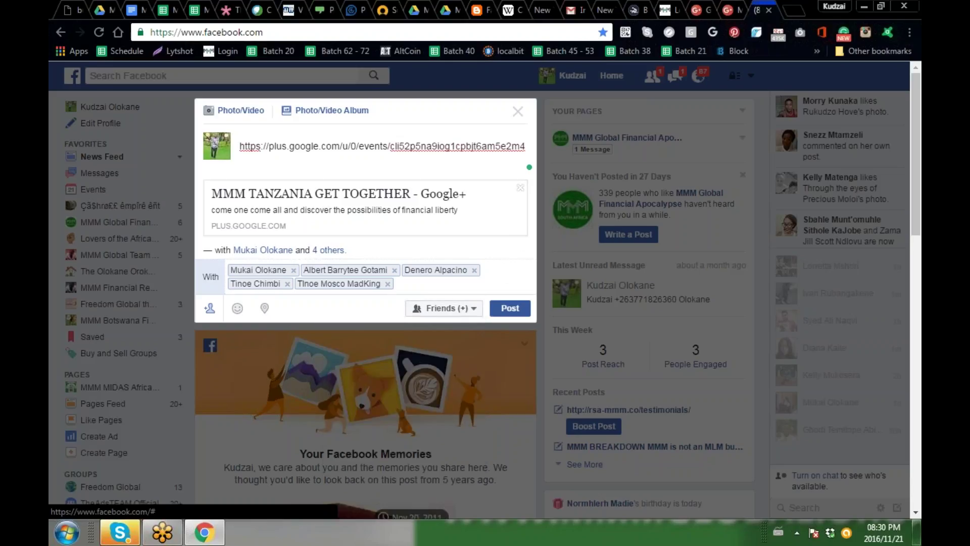
left_click(510, 307)
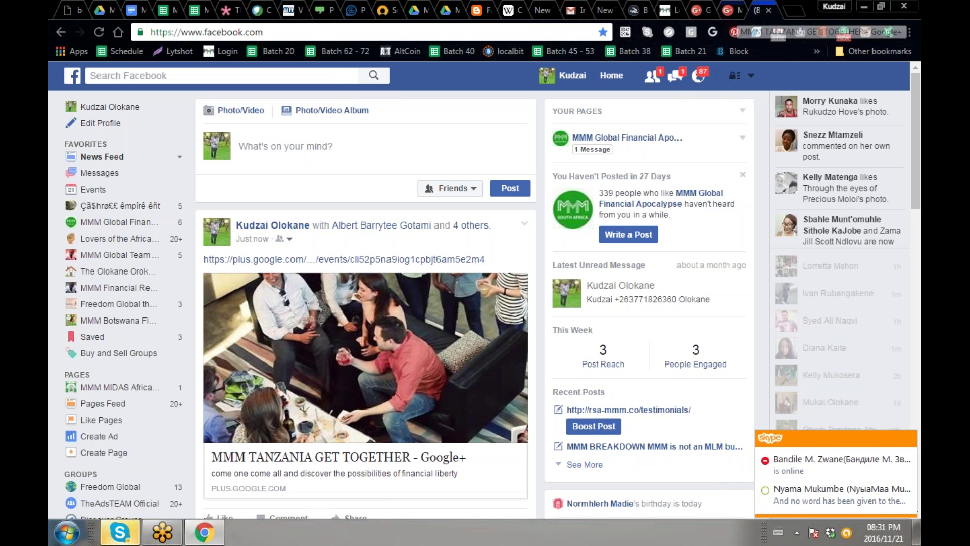
- Return to the Google+ event and share the post "the dawn of financial apocalypse !!!" on its page
left_click(728, 8)
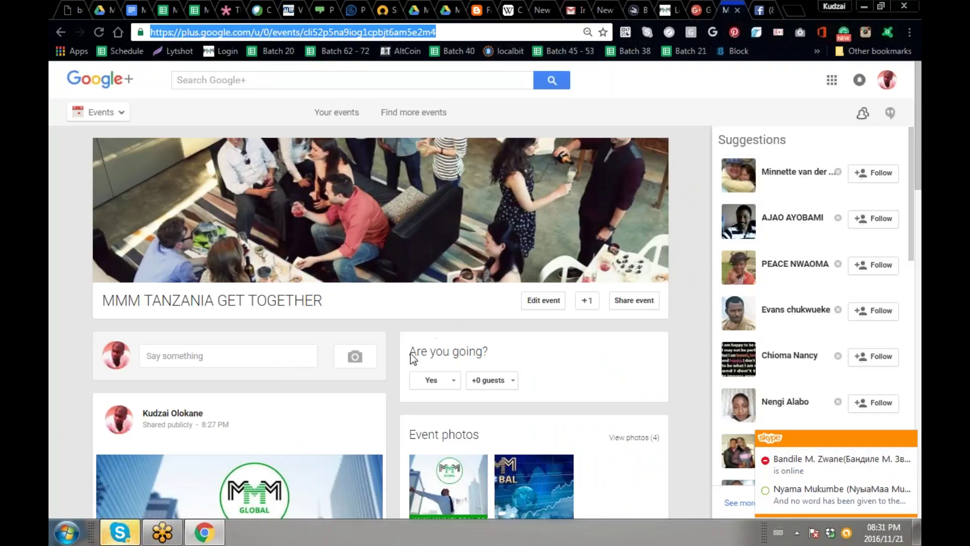
left_click(269, 357)
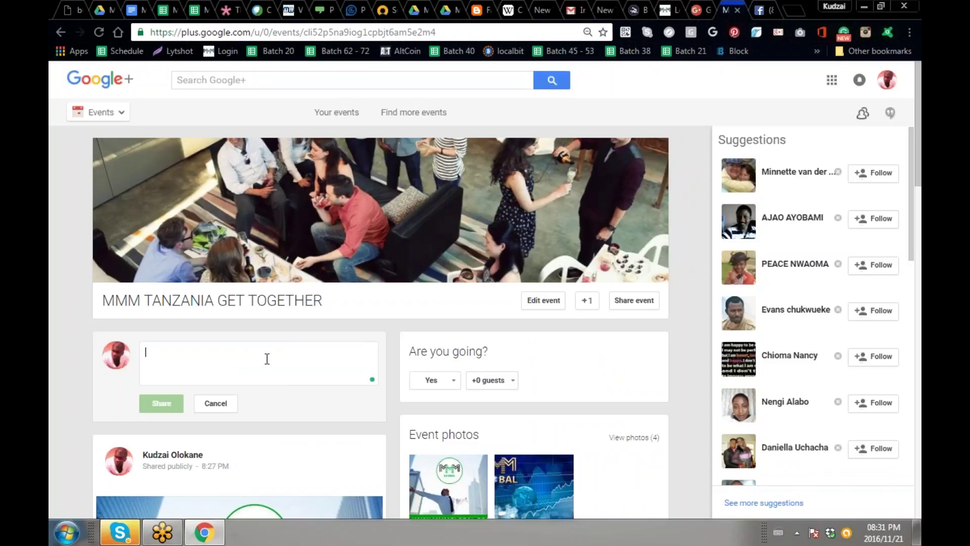
type("the")
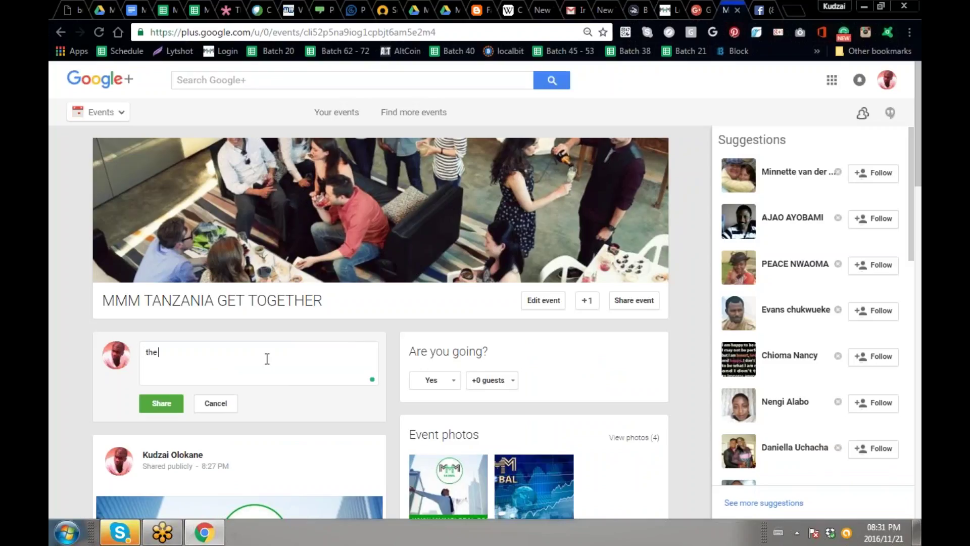
type(" dawn of")
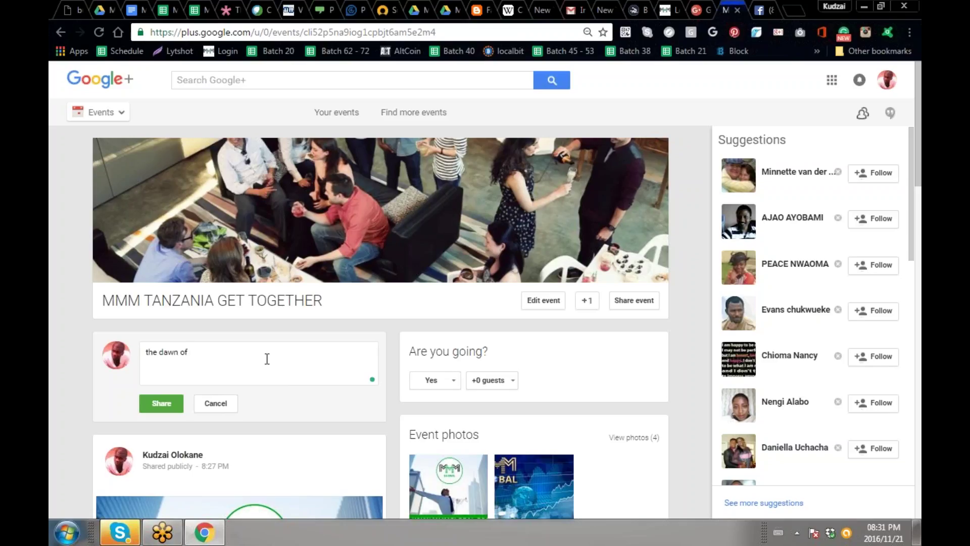
type(" fina")
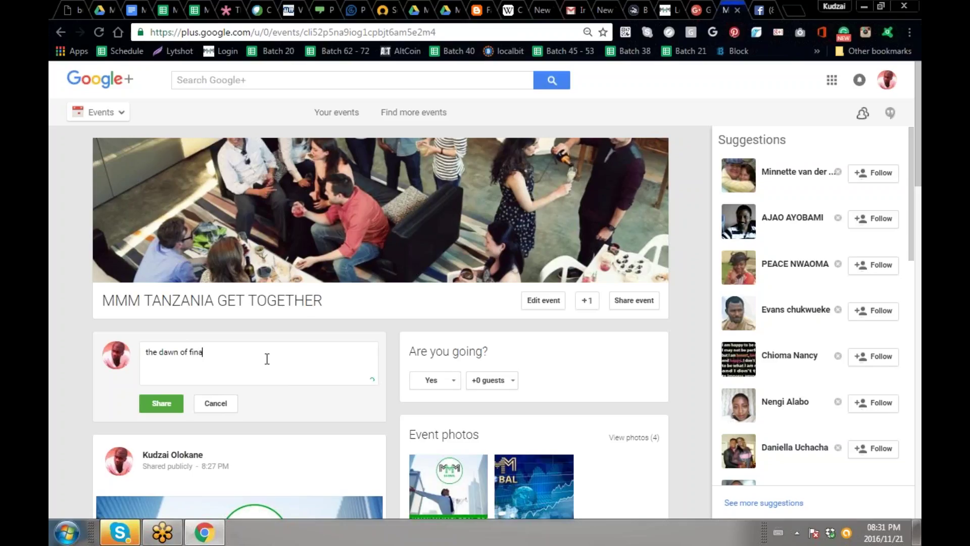
type("ncial apo")
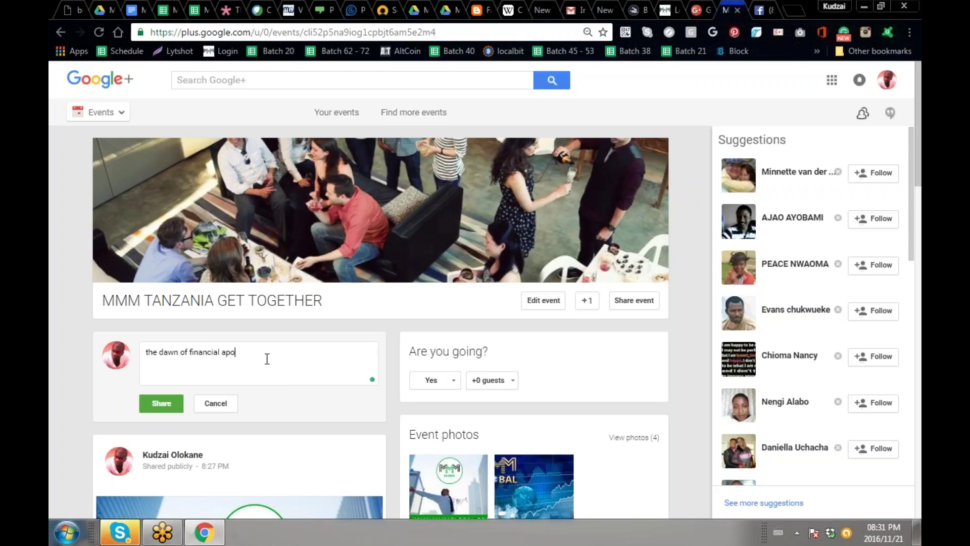
type("caly")
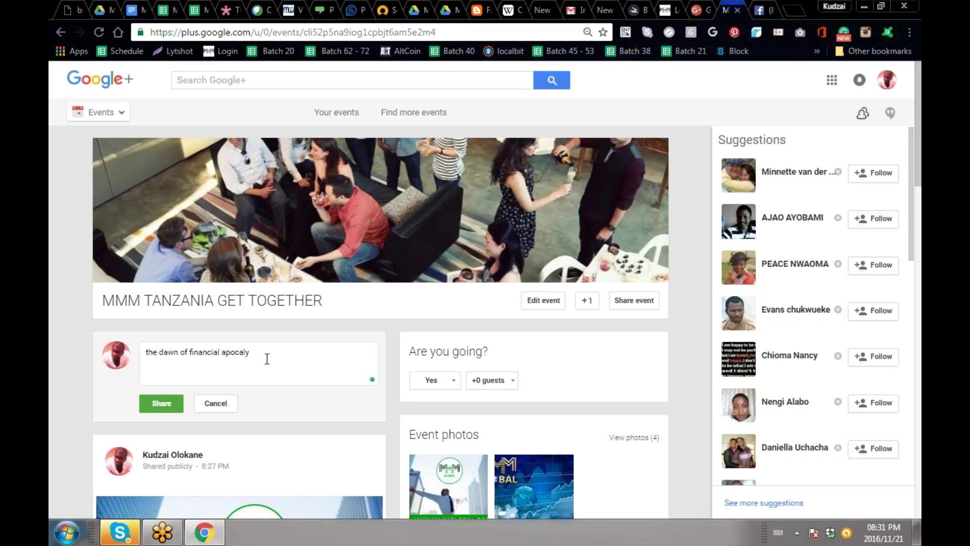
type("psen")
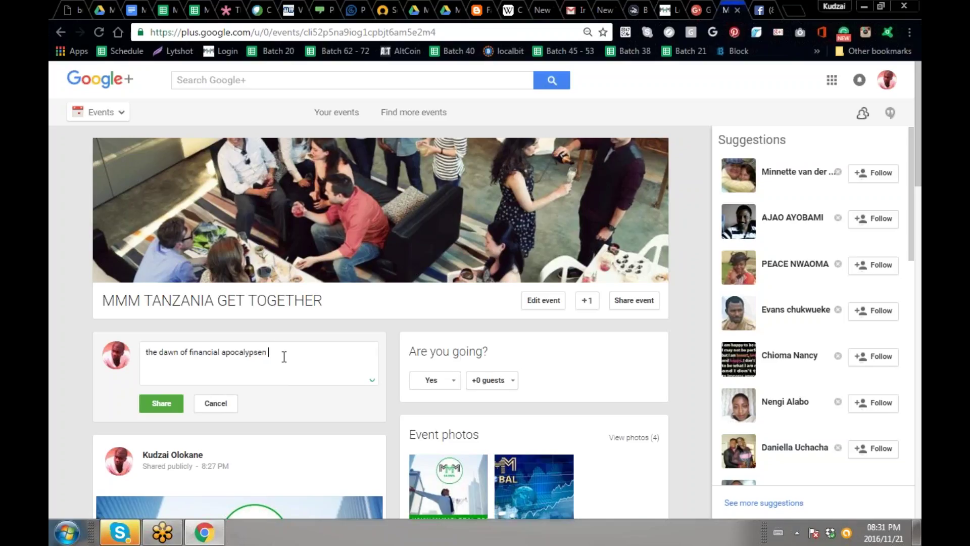
key("BackSpace")
key("BackSpace")
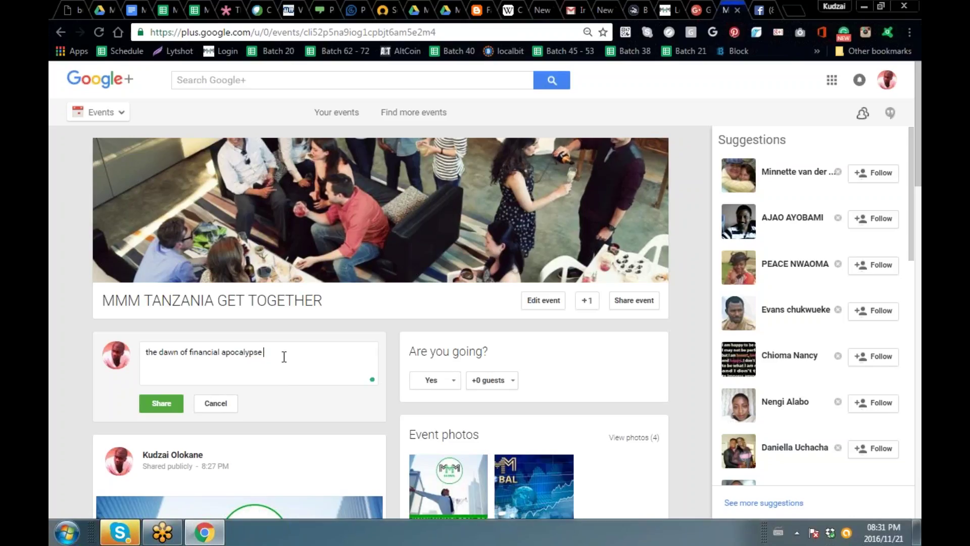
type("!!!")
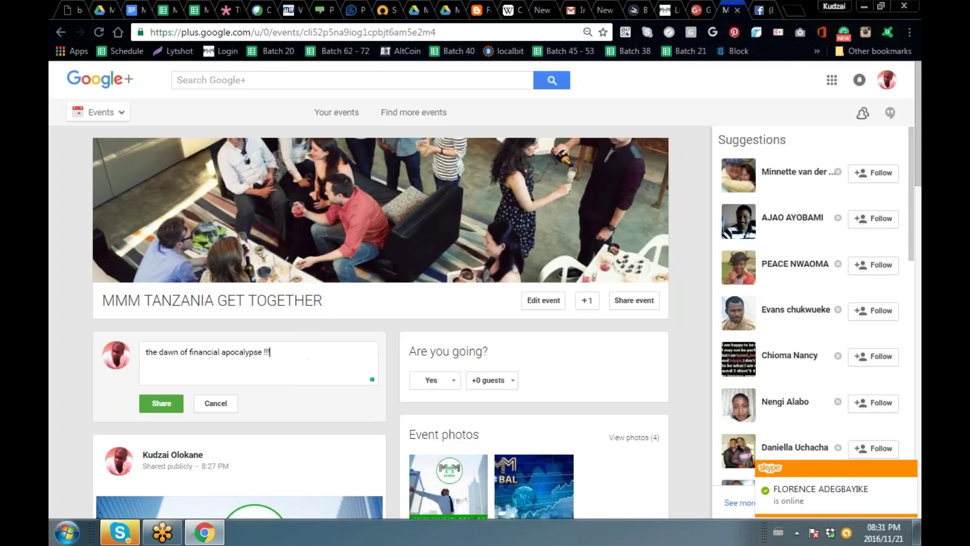
left_click(170, 399)
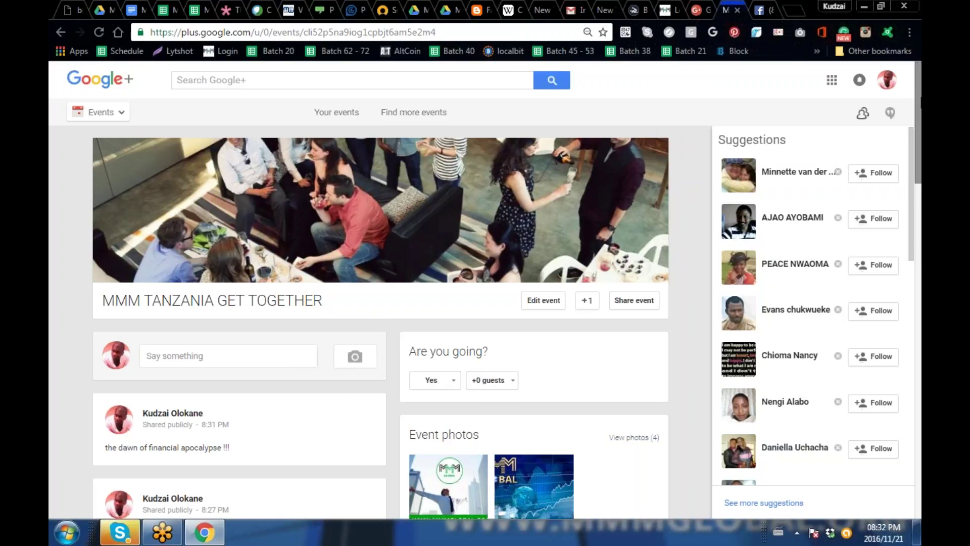
- Invite two more guests to the event: one frequently contacted person and one found by searching for a surname
scroll(485, 303, "down", 10)
scroll(747, 251, "down", 3)
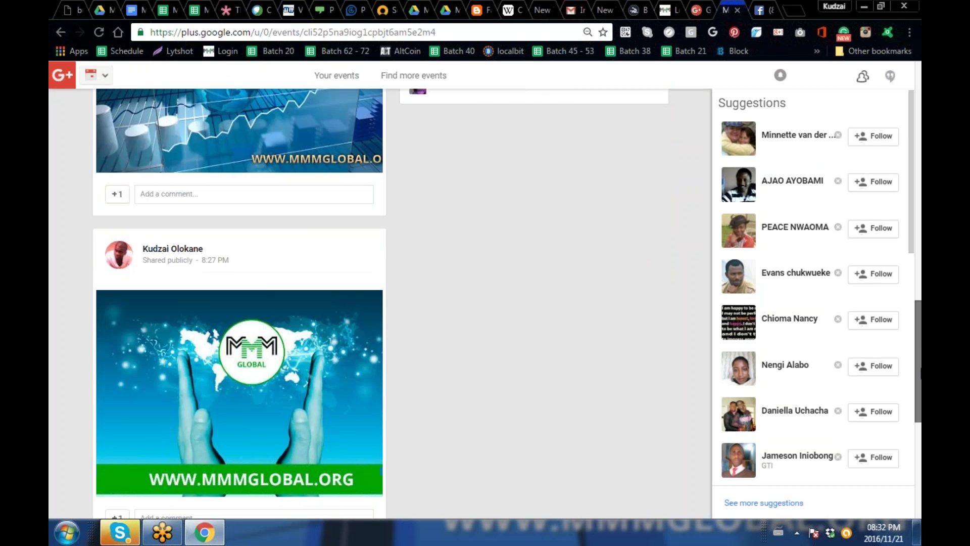
scroll(747, 251, "up", 5)
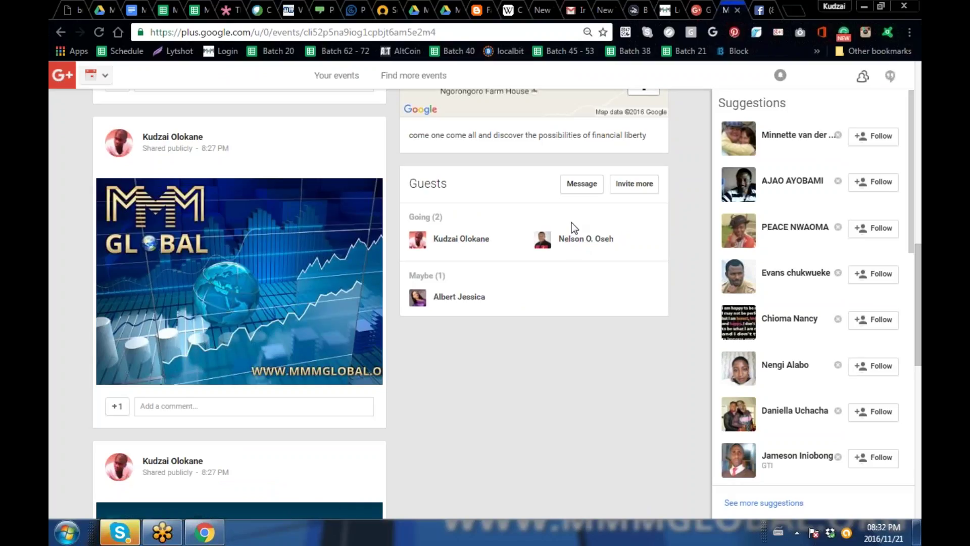
left_click(630, 194)
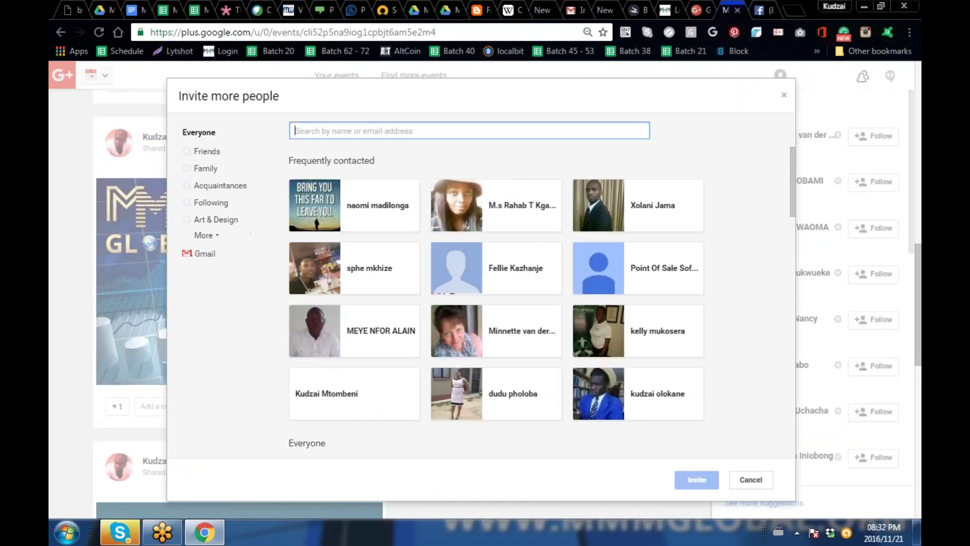
left_click(518, 212)
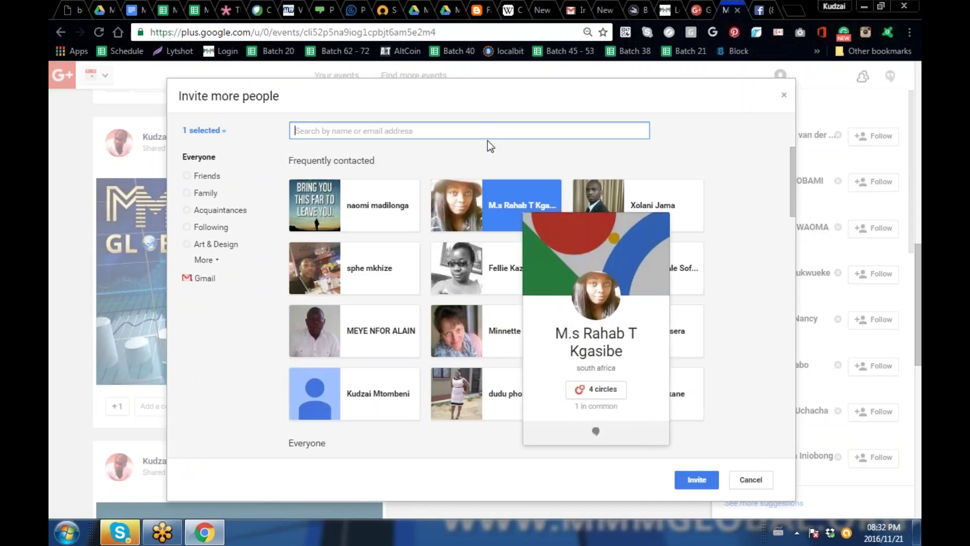
type("olokane")
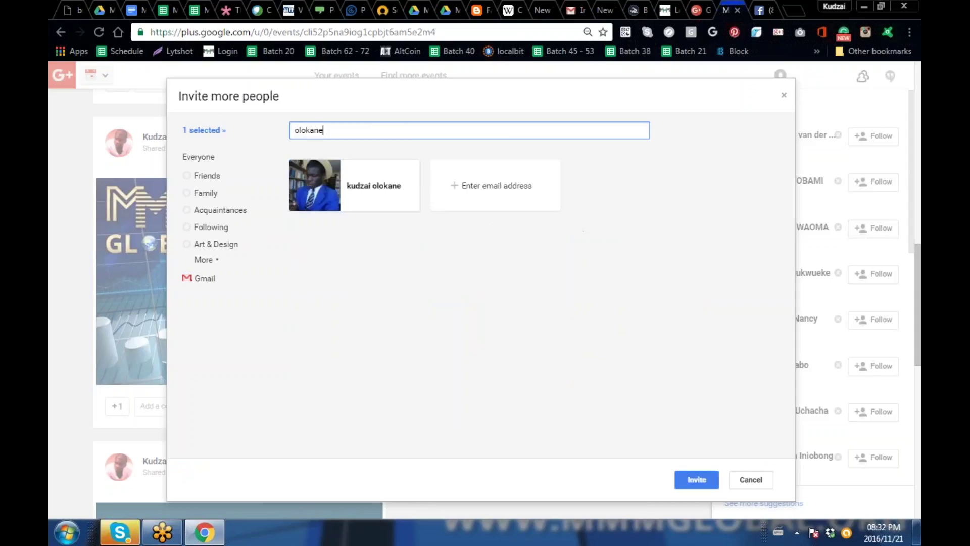
left_click(386, 196)
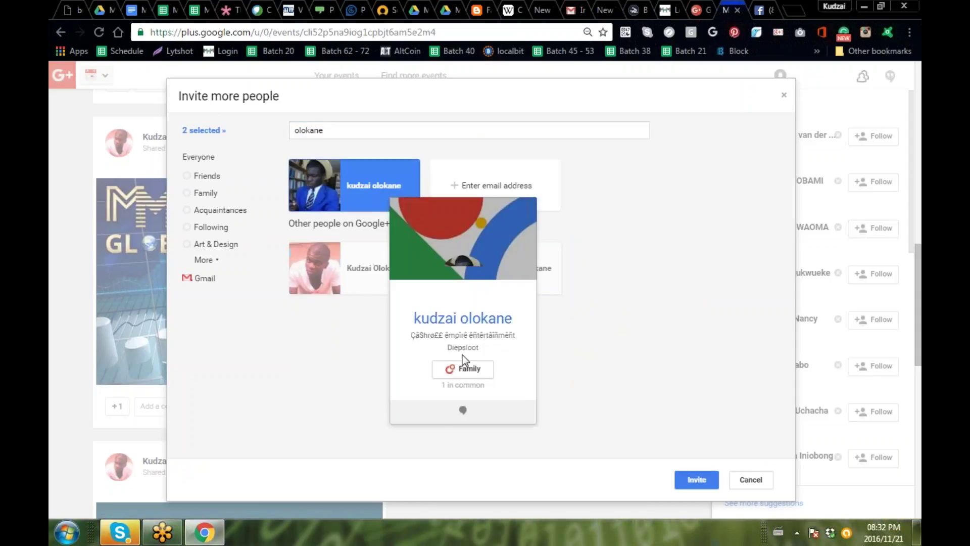
left_click(700, 485)
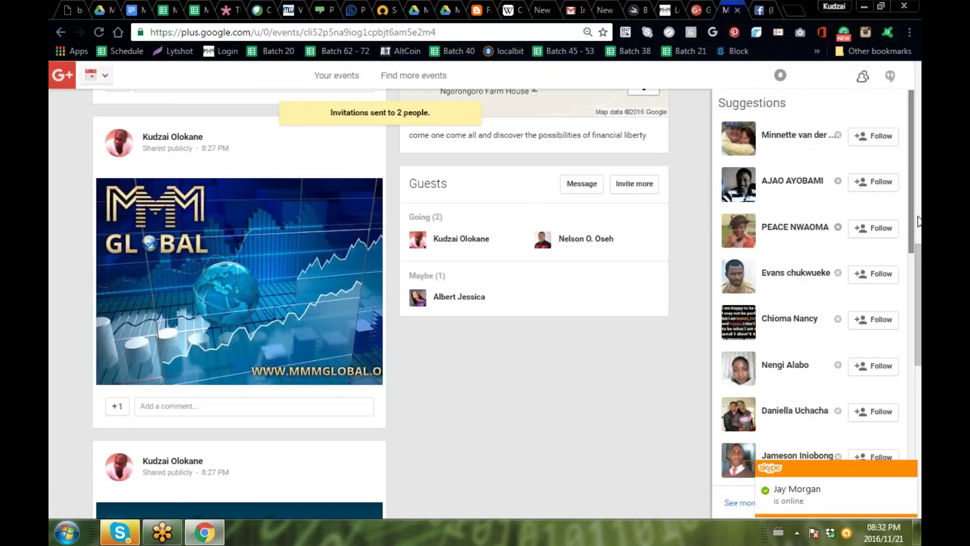
- Review the event's details and updated guest list, and return to the beginning of the event page
scroll(920, 278, "up", 1)
scroll(920, 278, "up", 3)
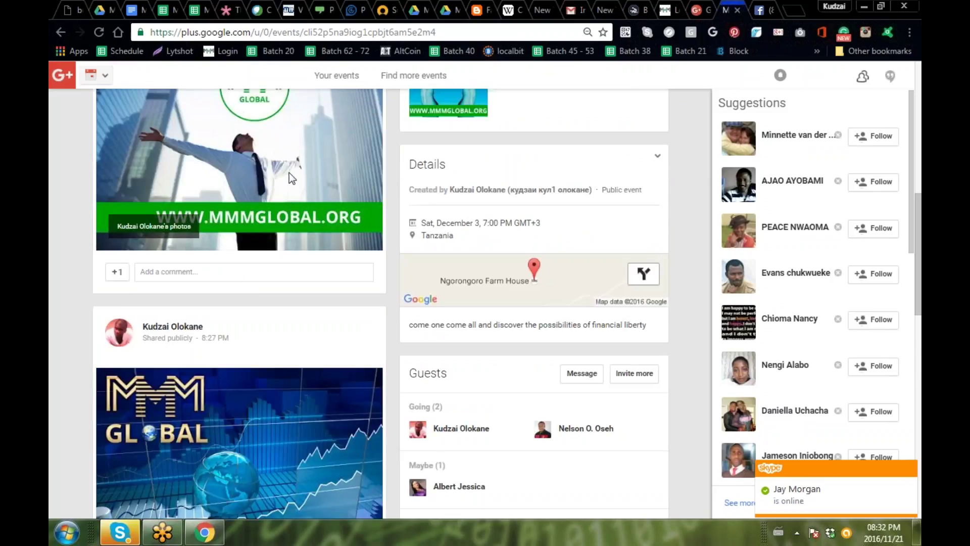
scroll(282, 280, "down", 5)
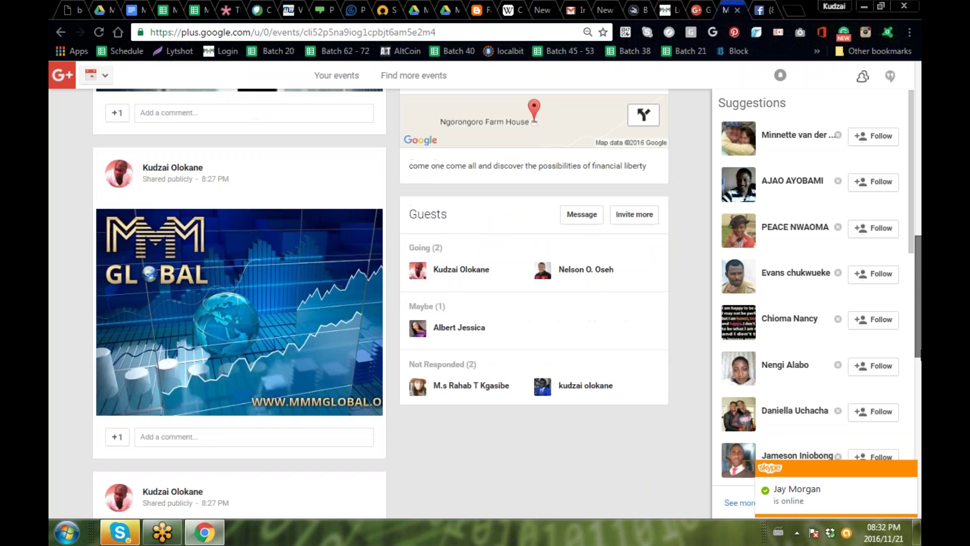
scroll(282, 280, "down", 3)
scroll(918, 328, "up", 10)
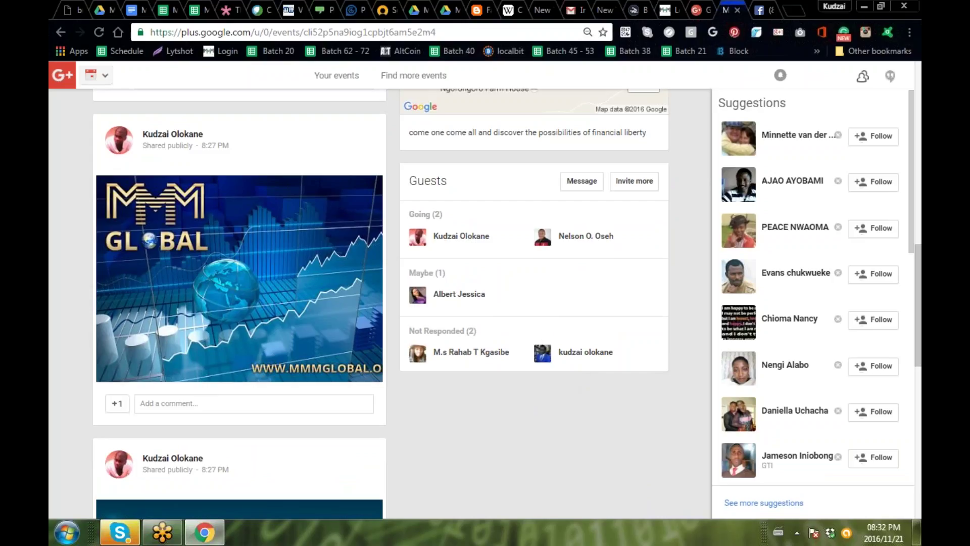
left_click_drag(916, 303, 918, 65)
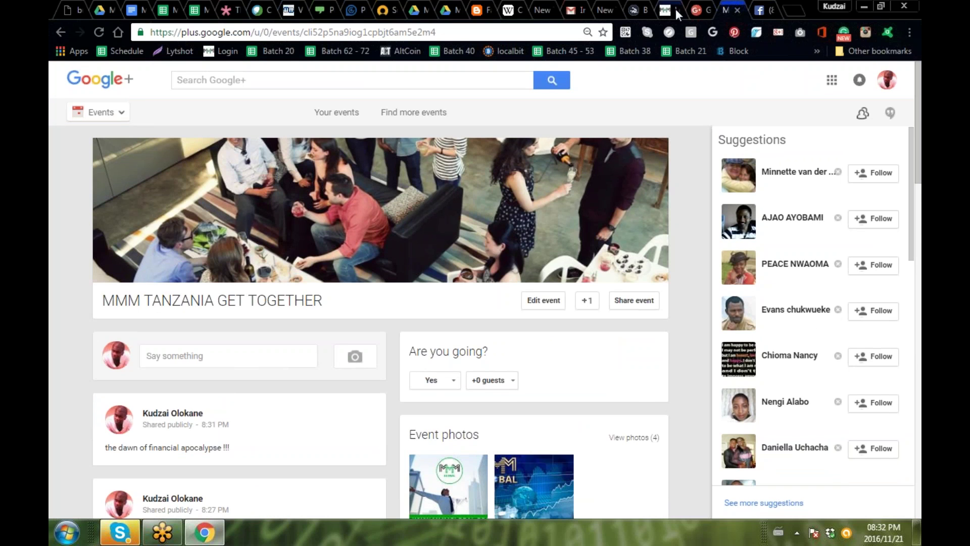
- Switch to the MMM Africa Guider's School Batch 117-to-120 spreadsheet and view the Day 6/7&8 tasks in its schedule
left_click(697, 9)
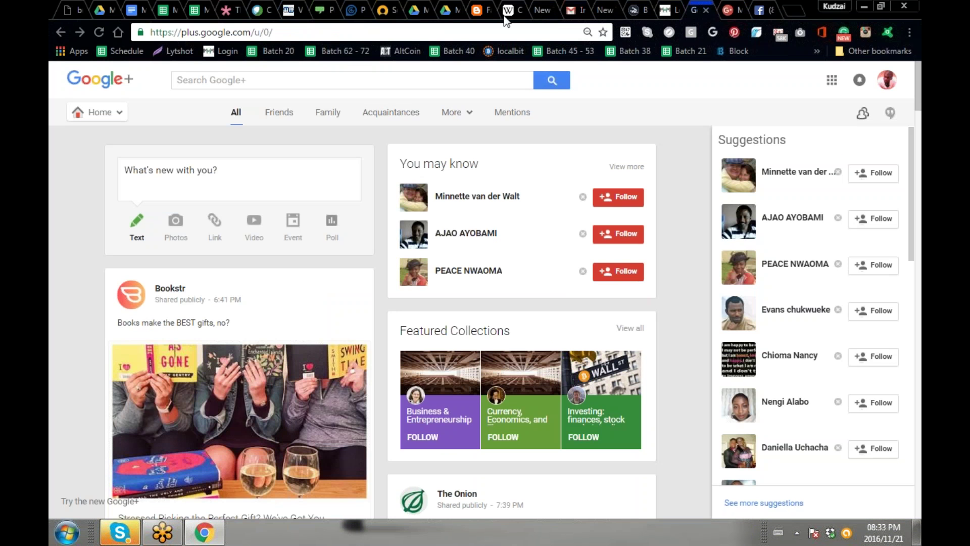
left_click(442, 14)
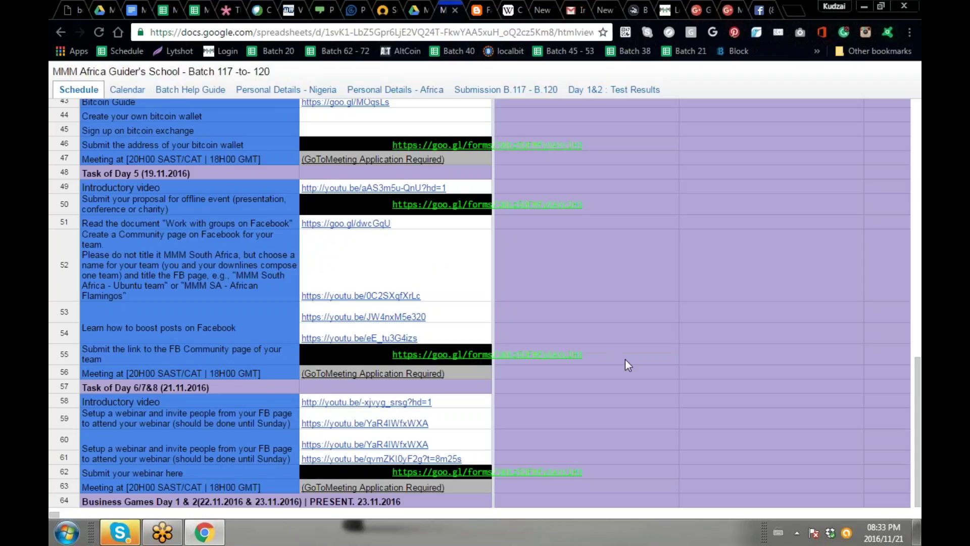
left_click_drag(919, 389, 920, 388)
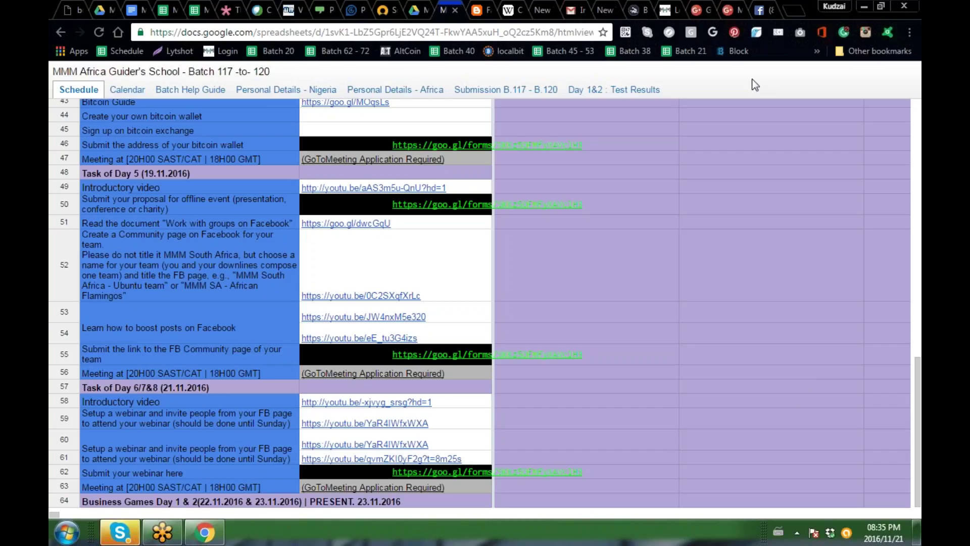
- Check the headphone and speaker volume levels, and close the volume controls
left_click(797, 533)
left_click(796, 440)
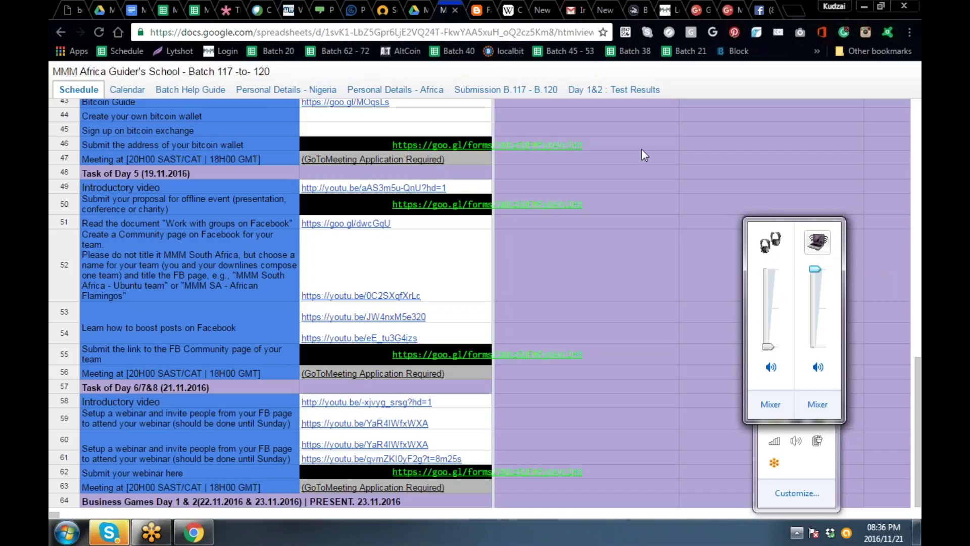
left_click(633, 177)
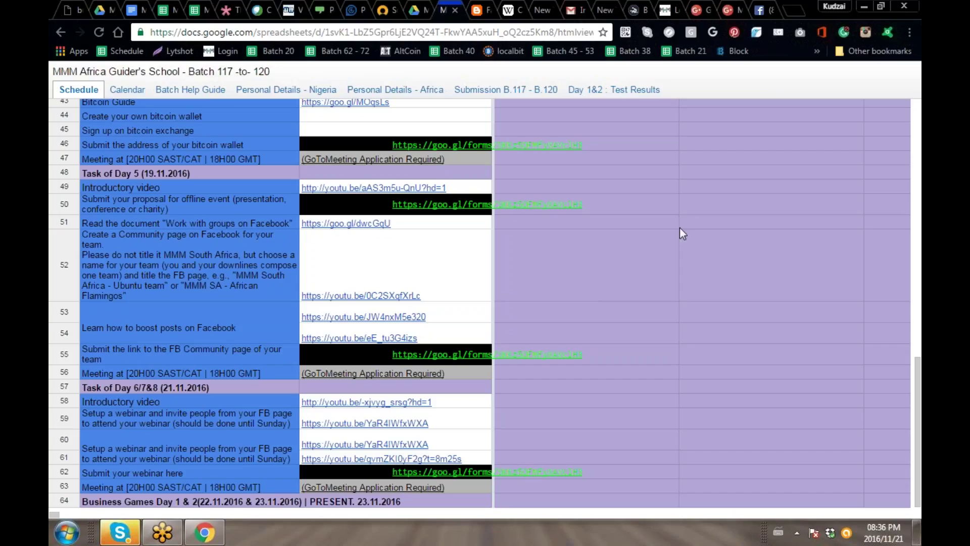
- Minimize the browser window and sort the desktop icons by item type
left_click(863, 6)
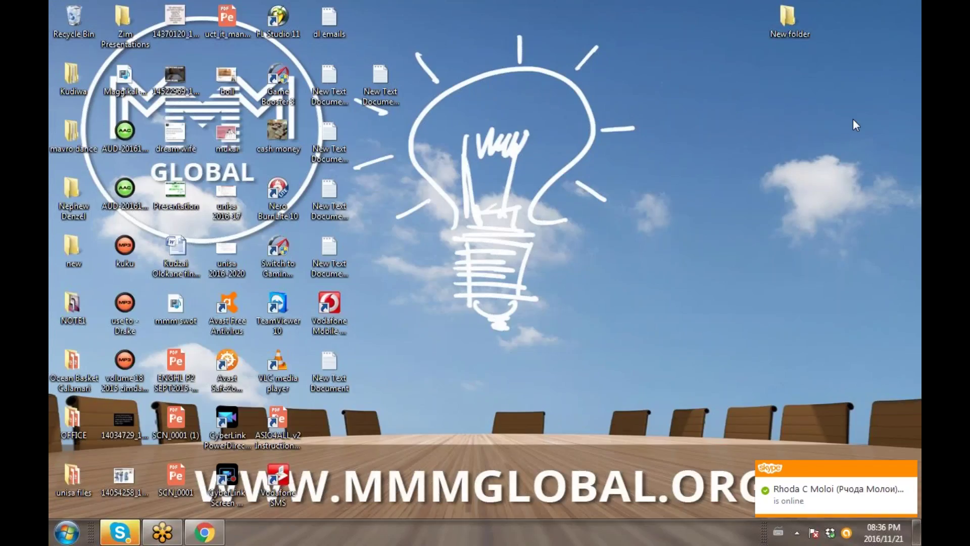
right_click(853, 119)
mouse_move(855, 142)
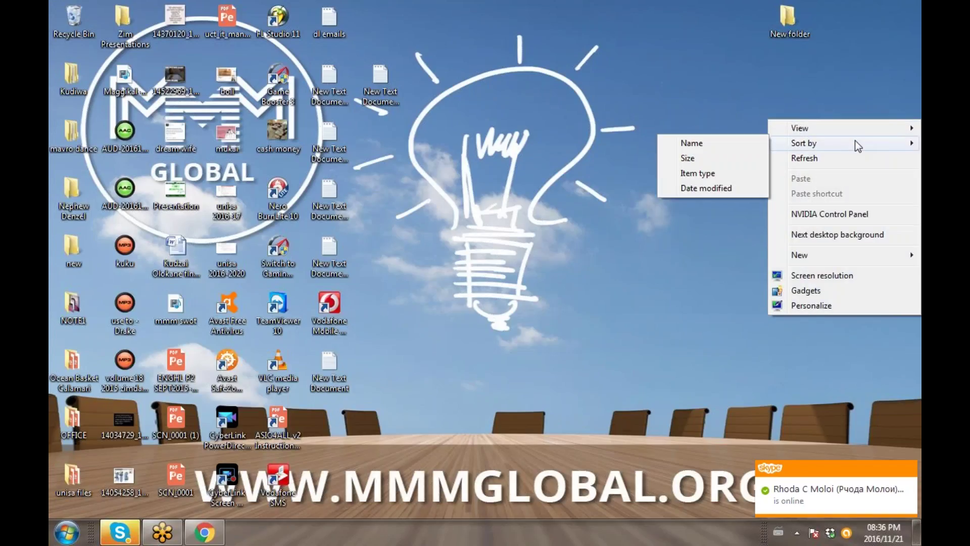
left_click(745, 172)
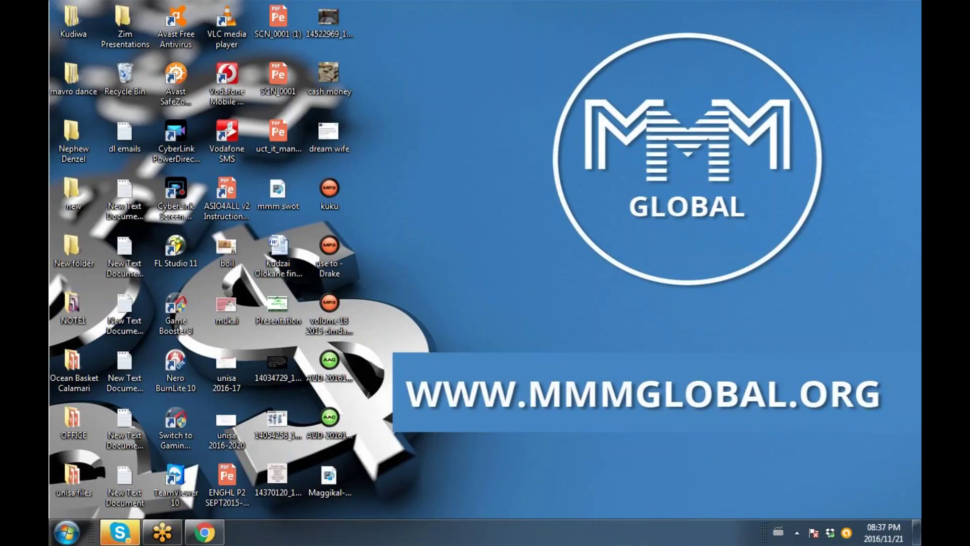
- Raise the headphone volume to the maximum and refresh the desktop
left_click(796, 533)
left_click(799, 442)
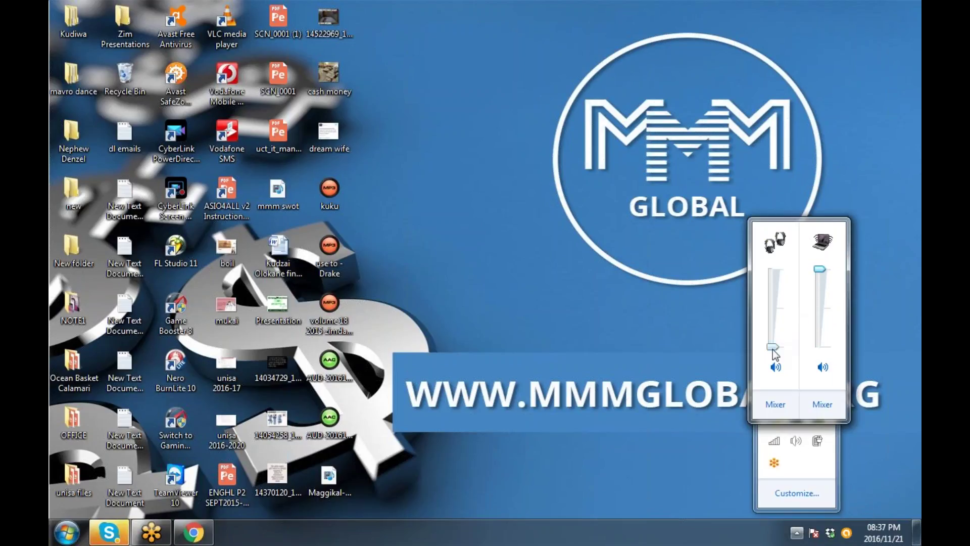
left_click_drag(772, 347, 782, 261)
right_click(836, 51)
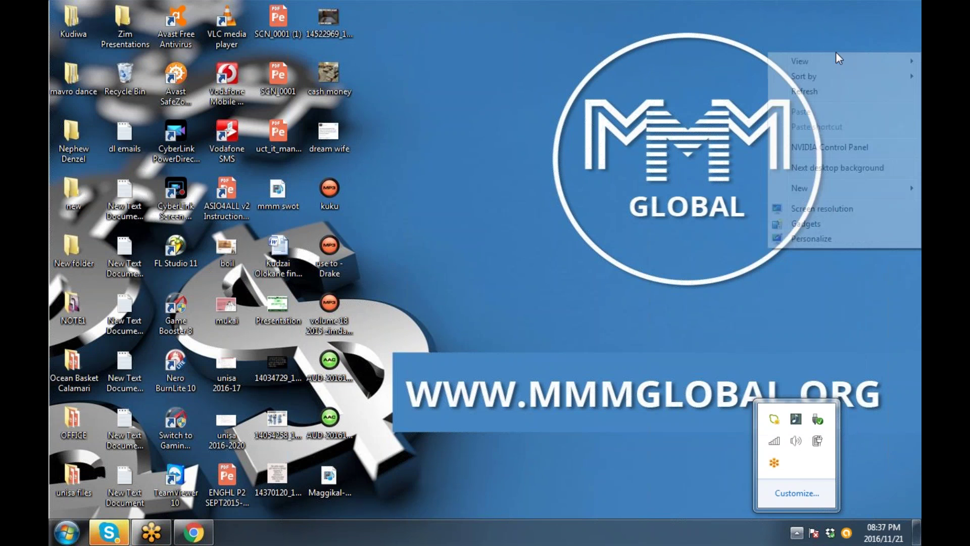
left_click(843, 92)
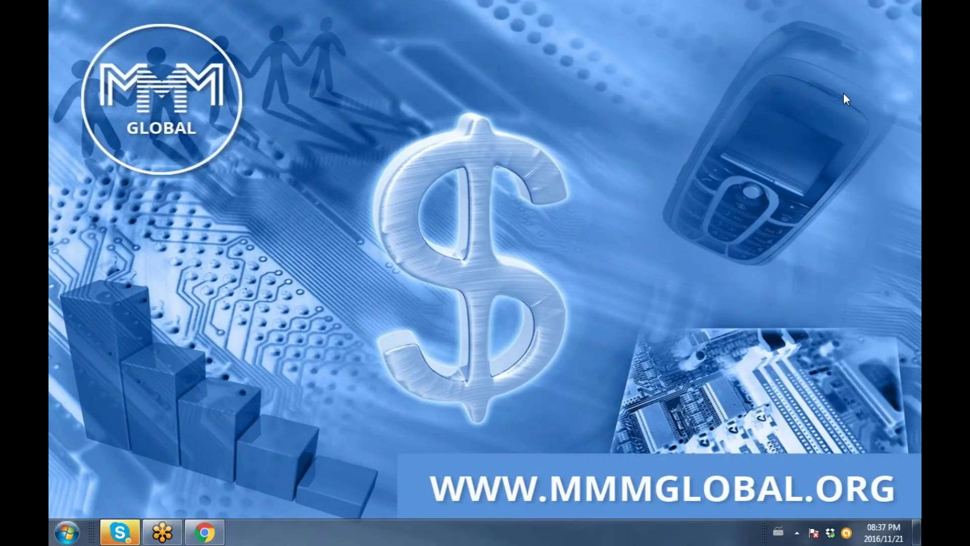